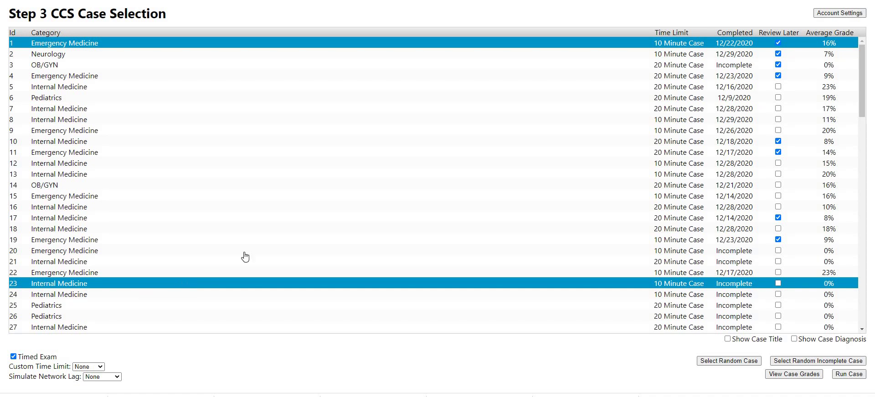
left_click(192, 64)
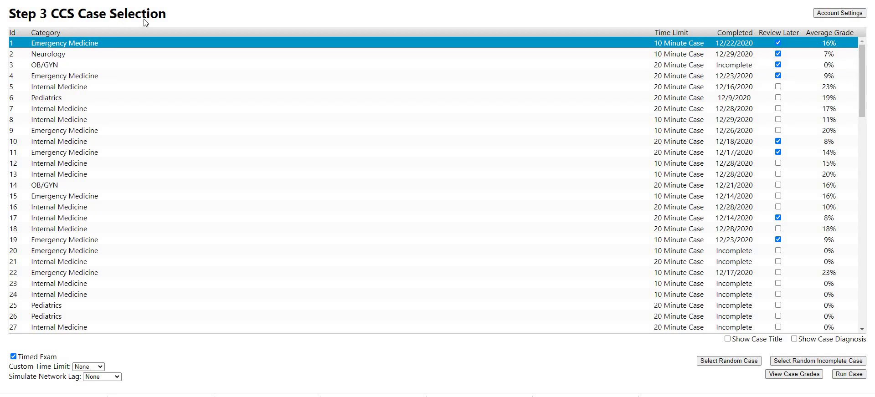
left_click(197, 305)
left_click(88, 368)
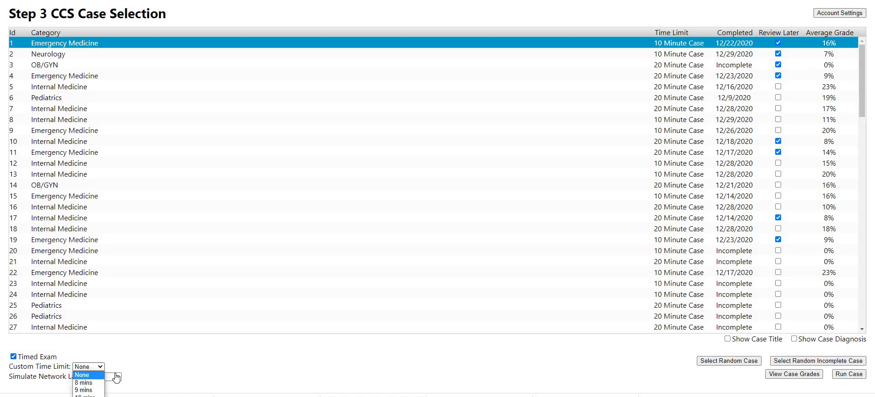
left_click(117, 378)
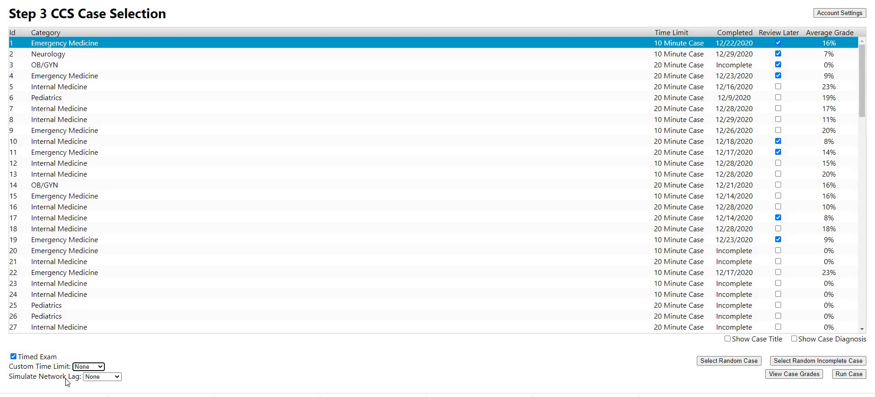
left_click(754, 364)
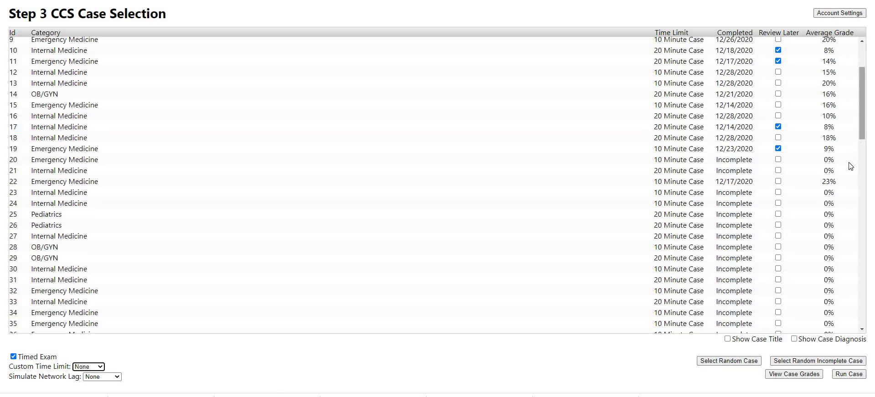
Run a 10-minute Emergency Medicine case and go through its introduction, initial vital signs and initial history.
left_click(321, 204)
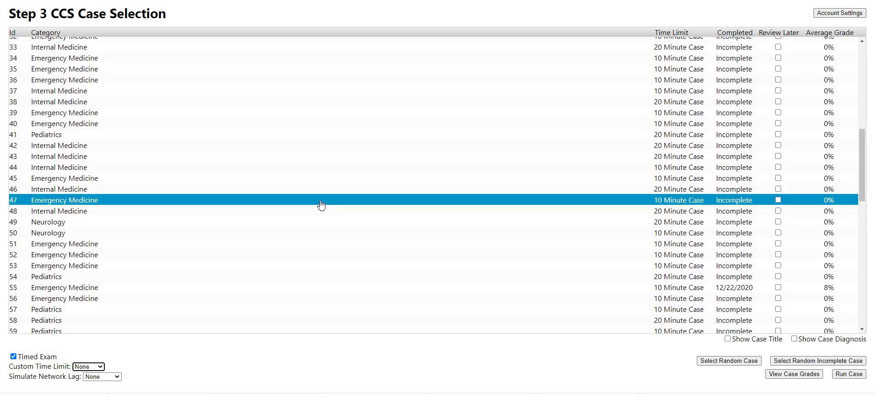
left_click(849, 376)
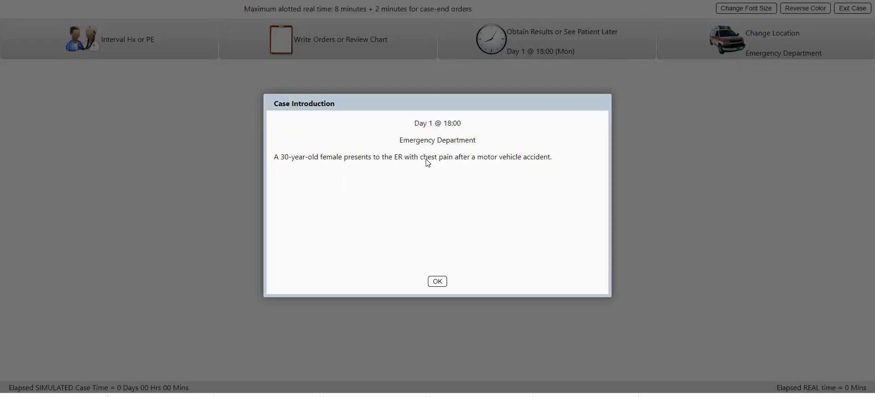
left_click(438, 282)
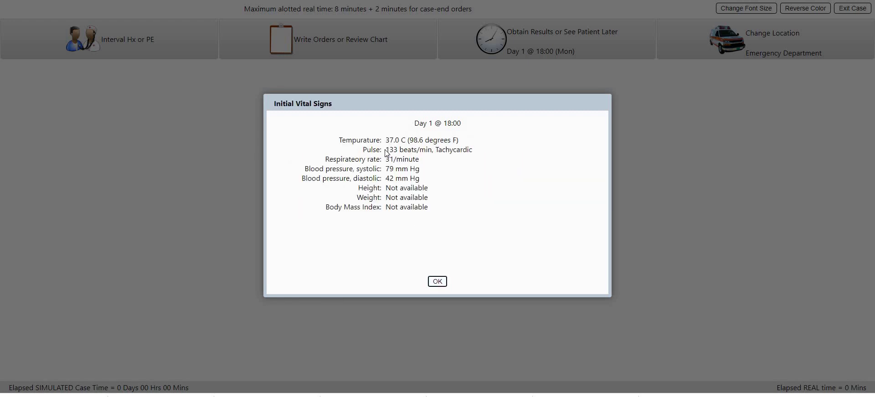
left_click(438, 282)
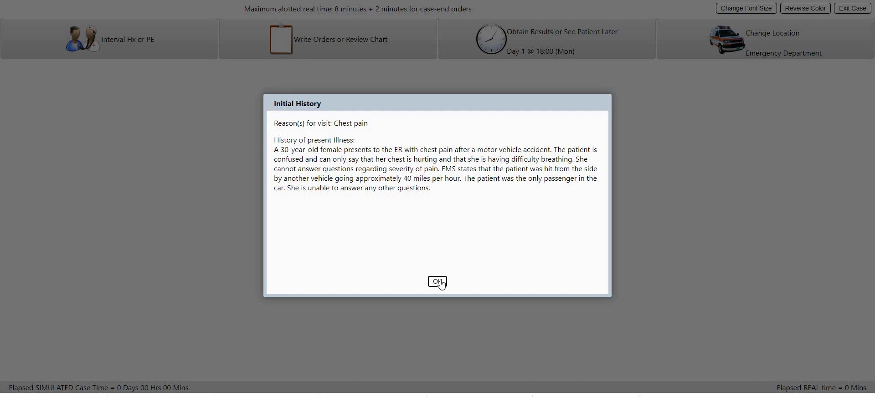
key("Return")
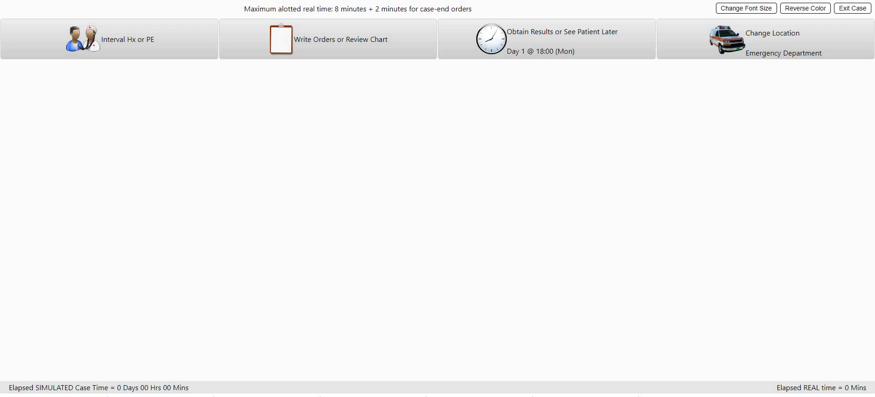
Perform a physical examination covering physical appearance, chest/lungs, heart/cardiovascular and abdomen, and review the findings.
left_click(94, 30)
left_click(159, 169)
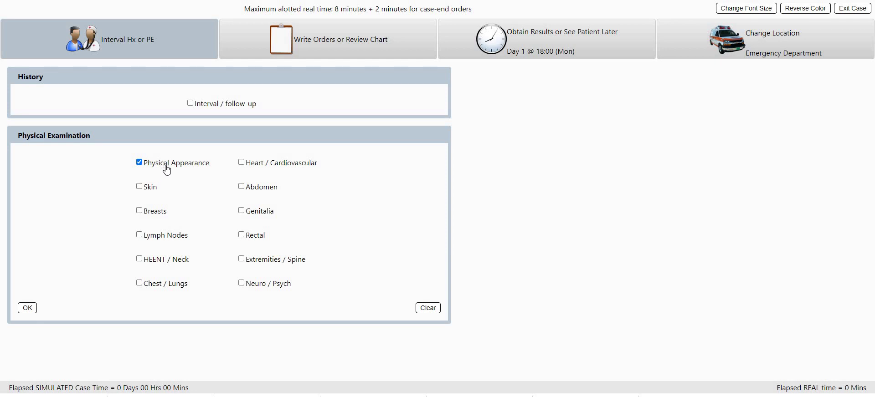
left_click(154, 281)
left_click(248, 166)
left_click(262, 188)
left_click(28, 310)
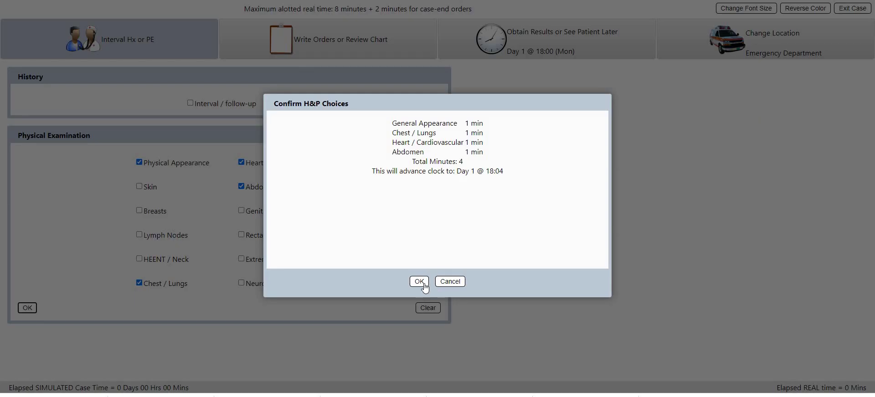
left_click(422, 283)
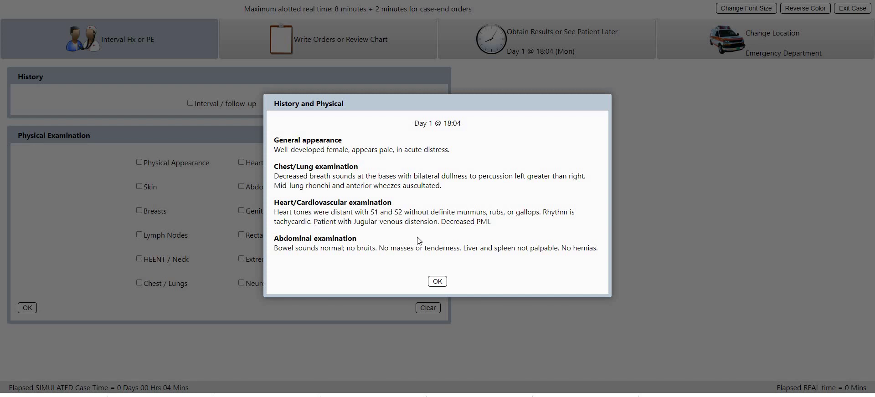
left_click(440, 281)
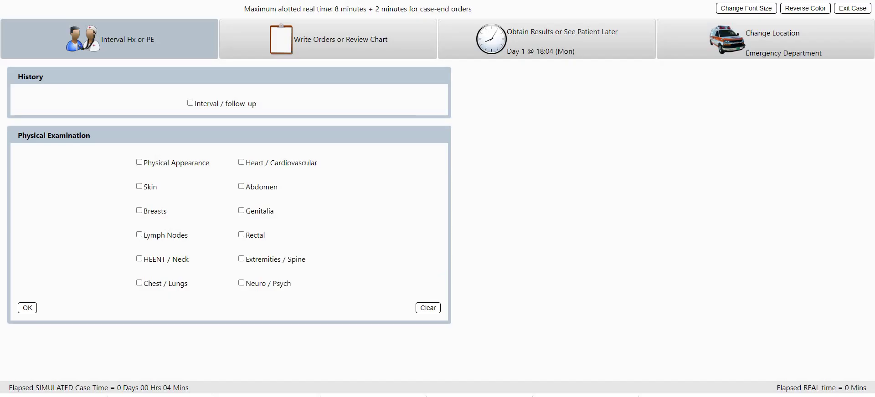
Start a new order list with cbc, ekg, pulse oximetry and chest x-ray.
left_click(284, 47)
left_click(436, 360)
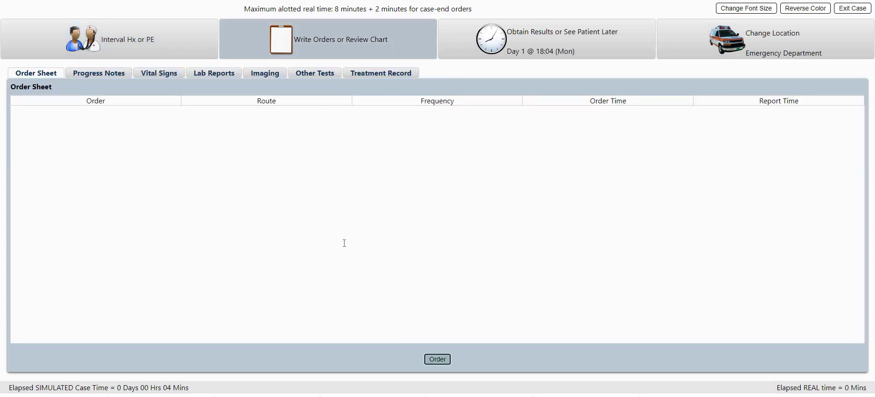
type("cbc")
key("Return")
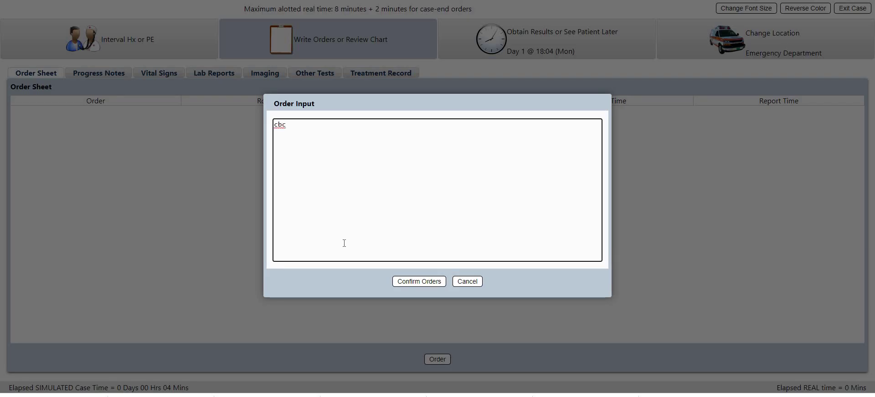
type("ekg")
key("Return")
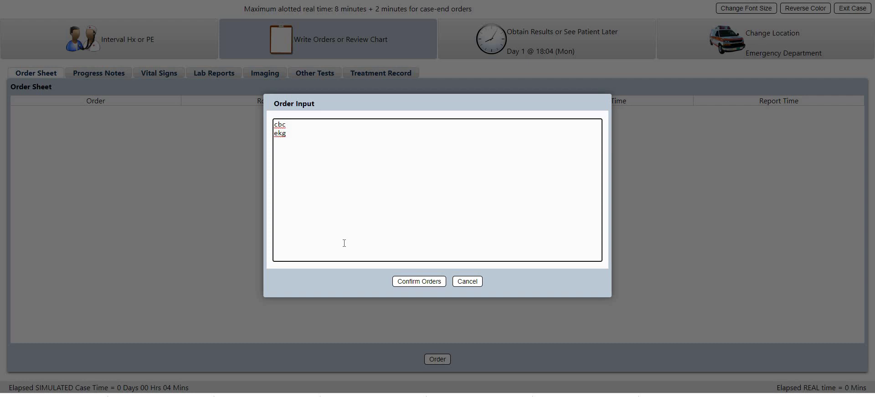
type("pulse oximetry")
key("Return")
type("chest x-ray")
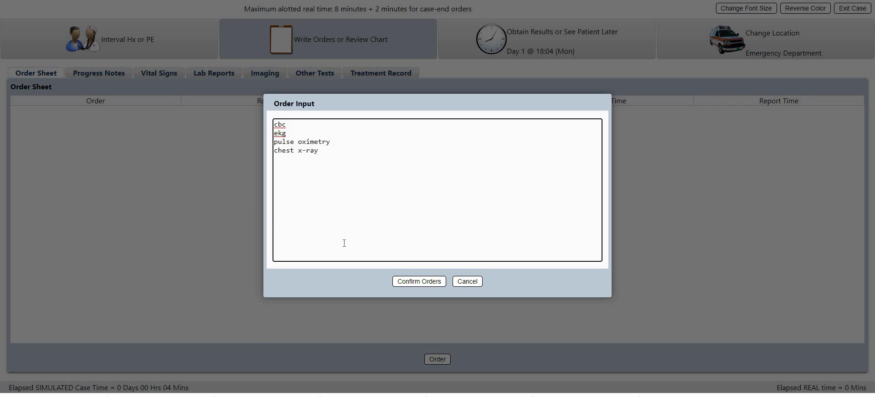
Add fast ultrasound and cardiac troponin to the order list.
key("Tab")
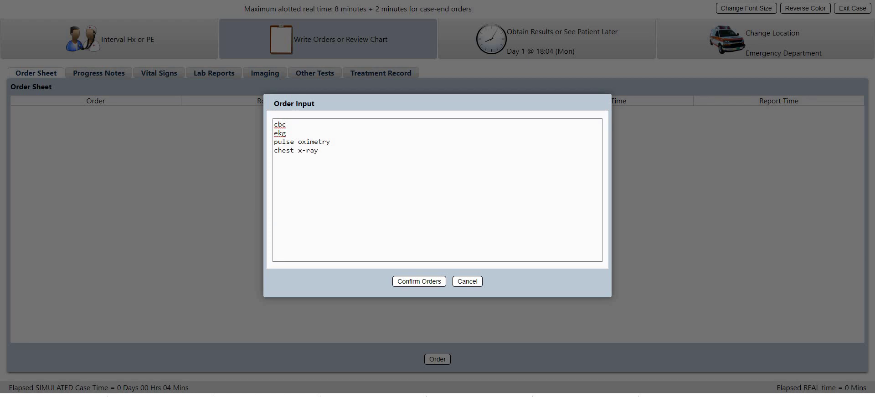
left_click(320, 177)
type("f")
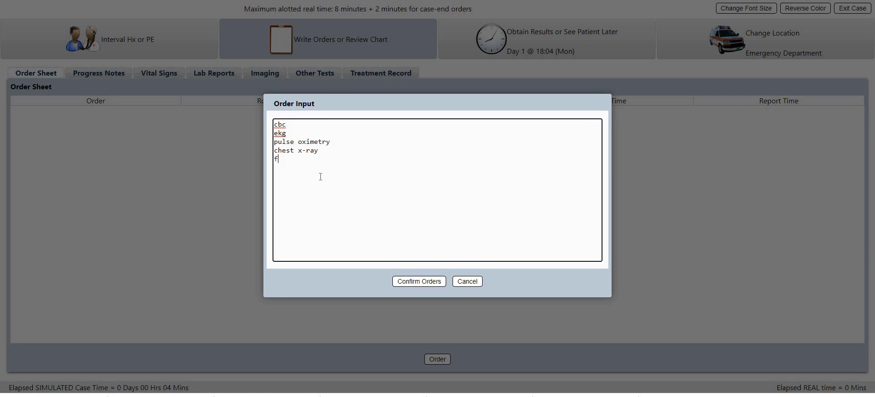
type("ast ultrasound ")
type("cardiac tropo")
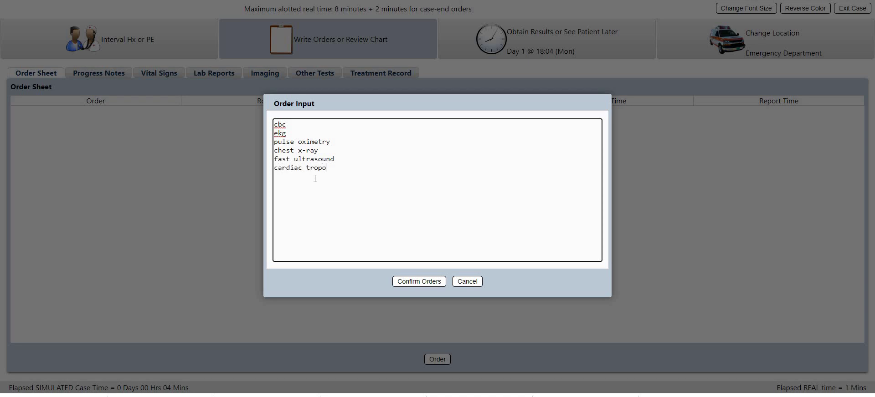
type("nin")
key("Tab")
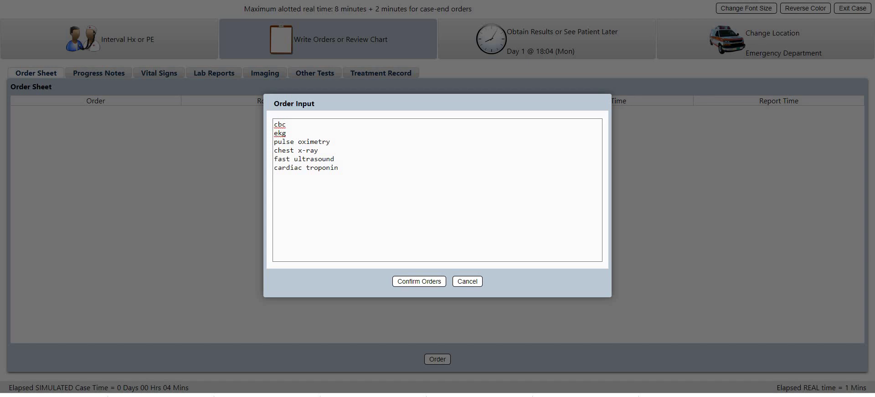
left_click(376, 195)
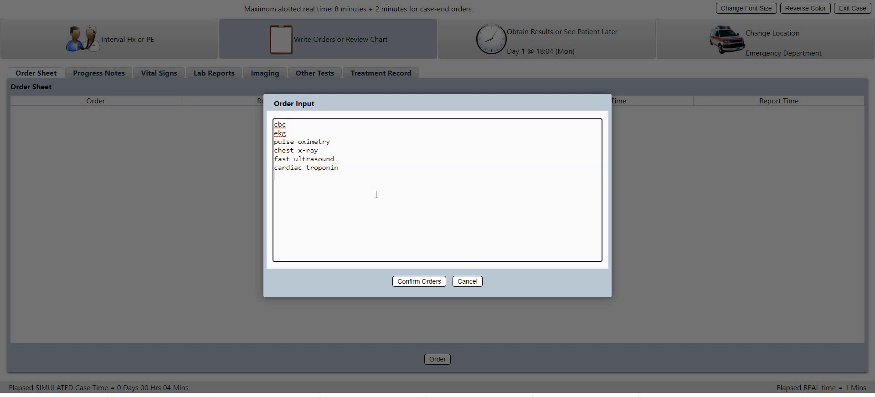
Add lactate and CMP to the order list and submit the list for verification.
type("lactate")
key("Return")
type("MC")
key("BackSpace")
type("mag")
left_click(411, 282)
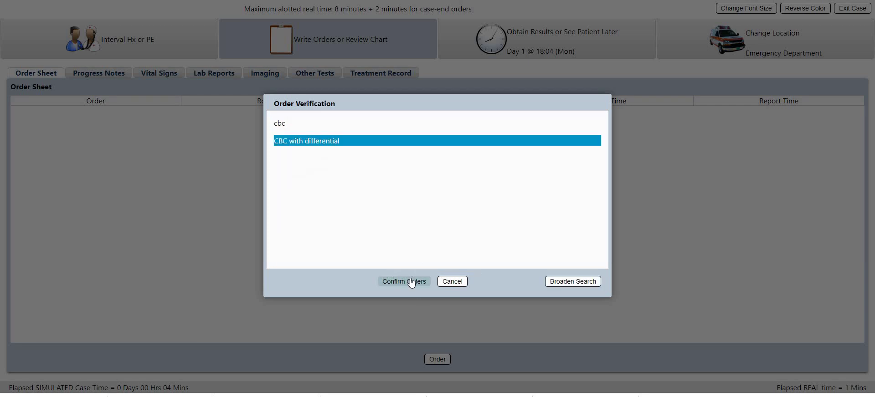
Verify the orders for CBC with differential, 12-lead EKG and pulse oximetry without a repeat frequency.
left_click(412, 283)
left_click(417, 283)
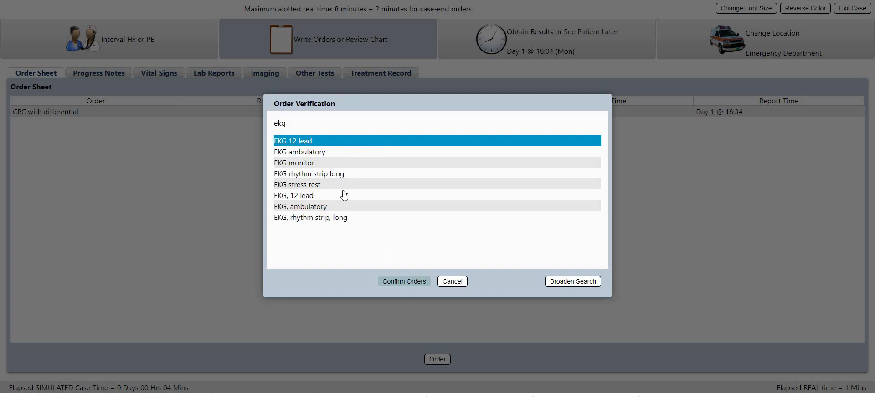
left_click(344, 196)
left_click(412, 284)
left_click(412, 283)
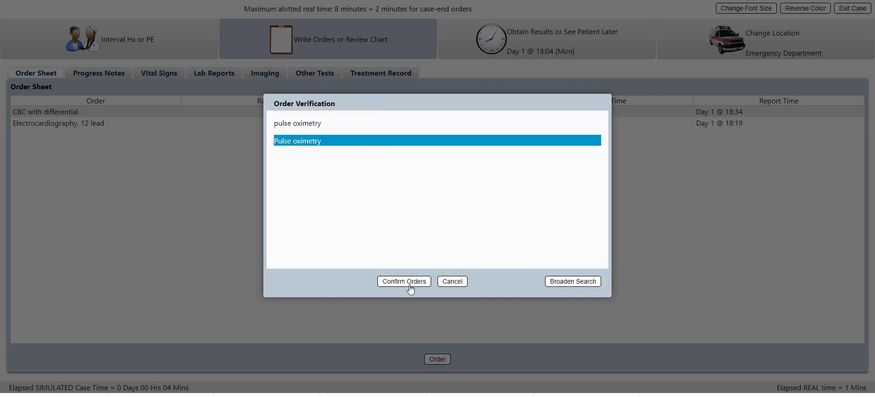
left_click(410, 287)
key("Return")
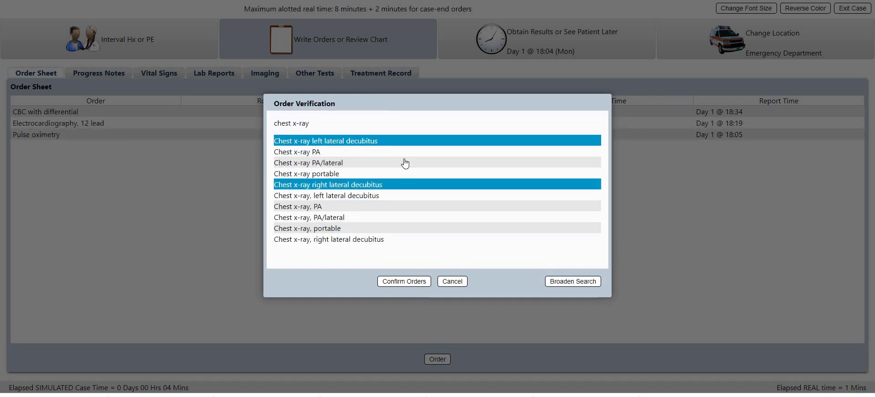
Choose the portable chest x-ray and verify it along with the FAST ultrasound, leaving both without a repeat frequency.
left_click(399, 174)
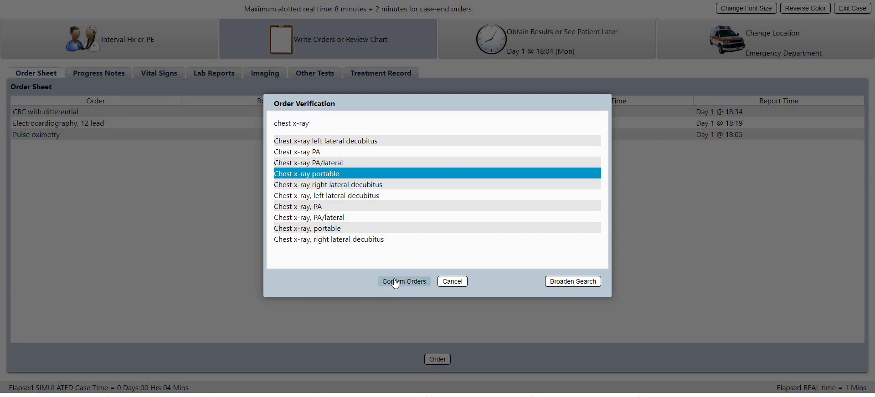
left_click(422, 281)
left_click(415, 281)
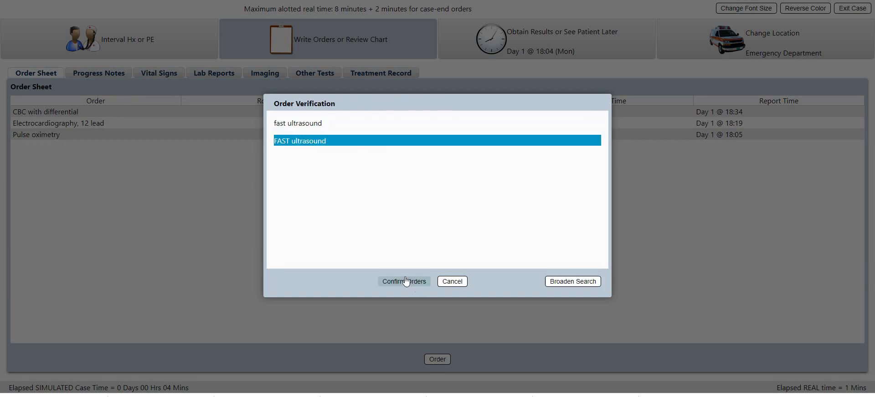
left_click(423, 282)
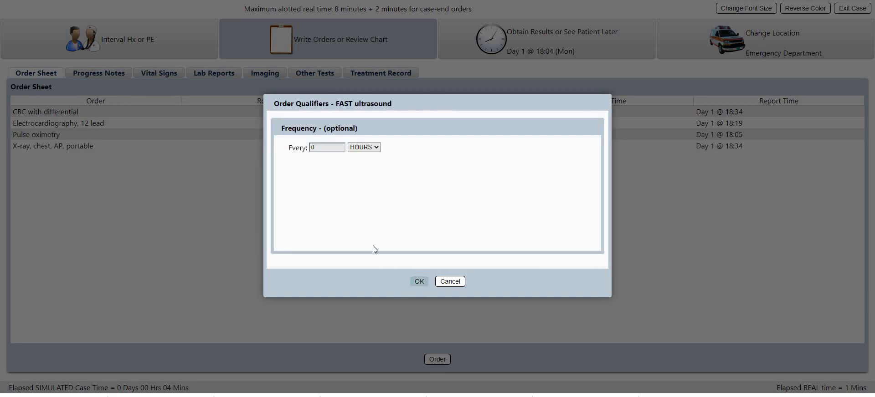
key("Return")
Verify the cardiac troponin I serum, lactate serum and CMP orders without a repeat frequency.
left_click(382, 282)
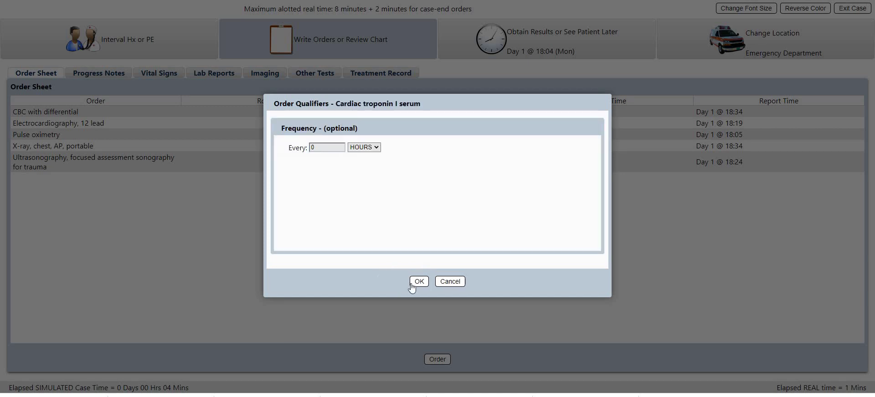
key("Return")
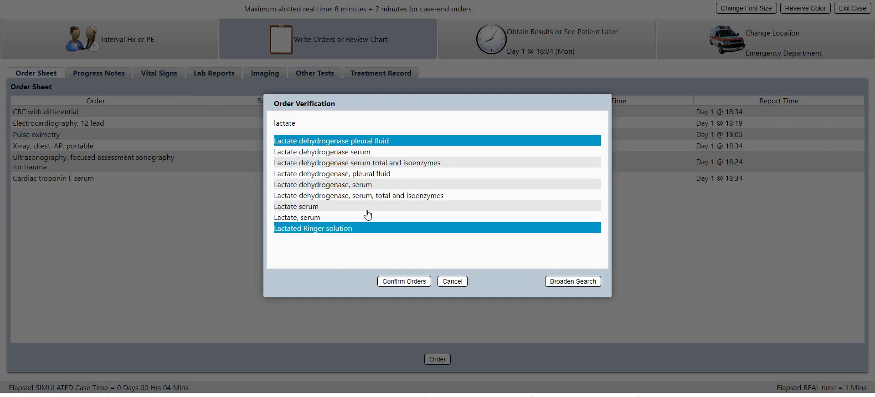
left_click(367, 207)
left_click(385, 282)
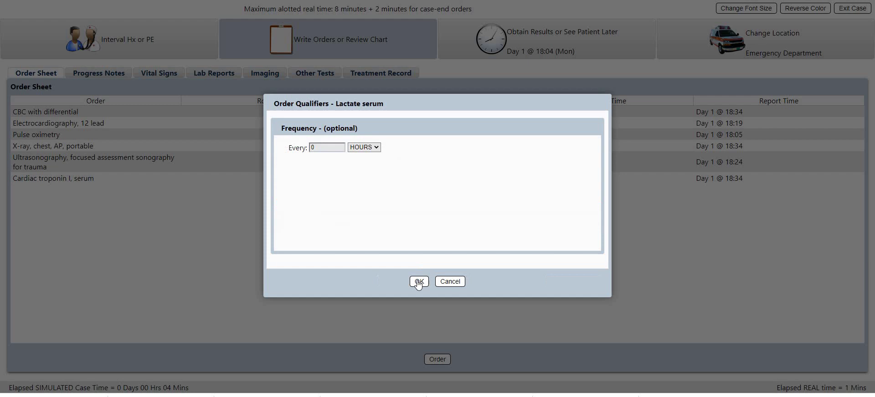
key("Return")
left_click(395, 282)
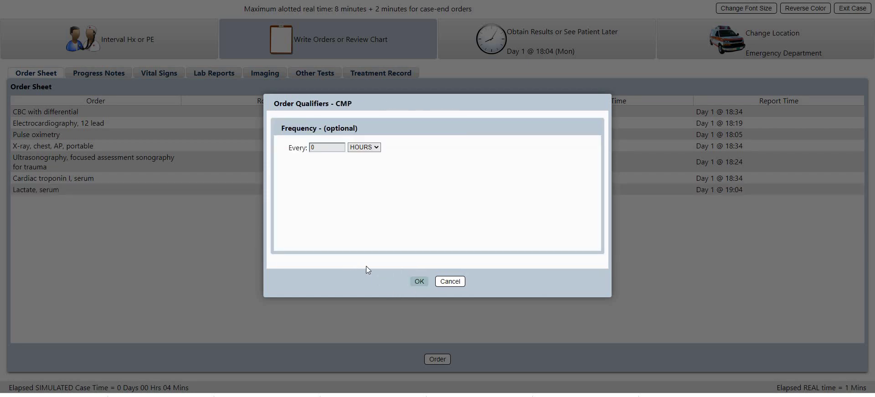
key("Return")
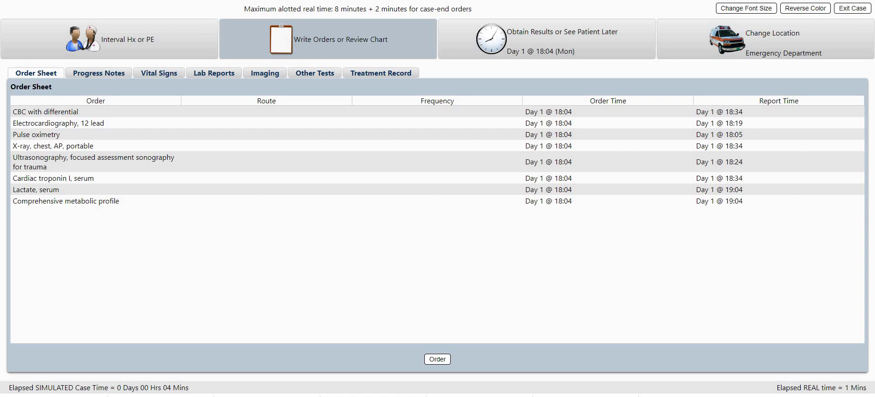
Advance the simulated clock to obtain the pulse oximetry result.
left_click(504, 58)
left_click(420, 280)
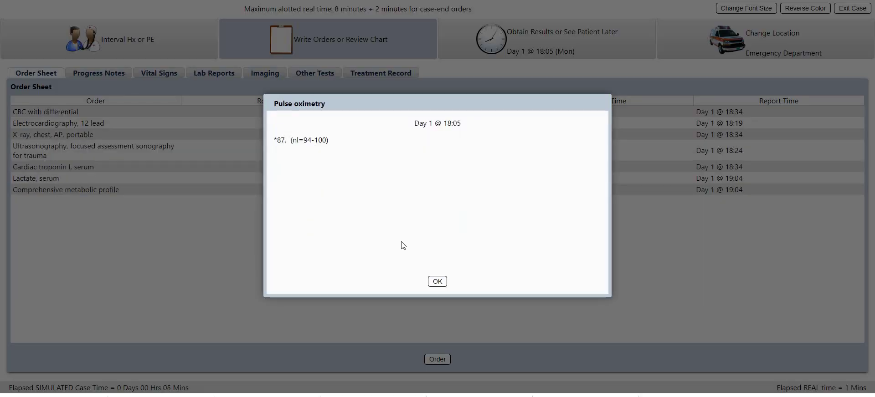
Dismiss the pulse oximetry report and order oxygen therapy by inhalation with continuous frequency.
left_click(436, 281)
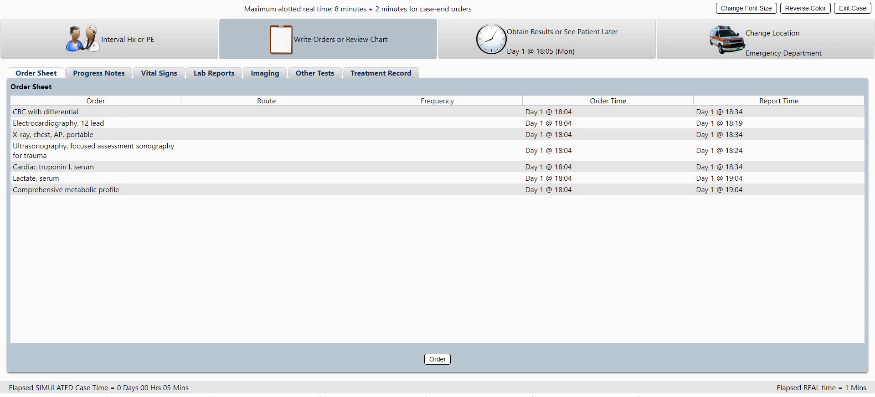
left_click(436, 360)
type("oxygen")
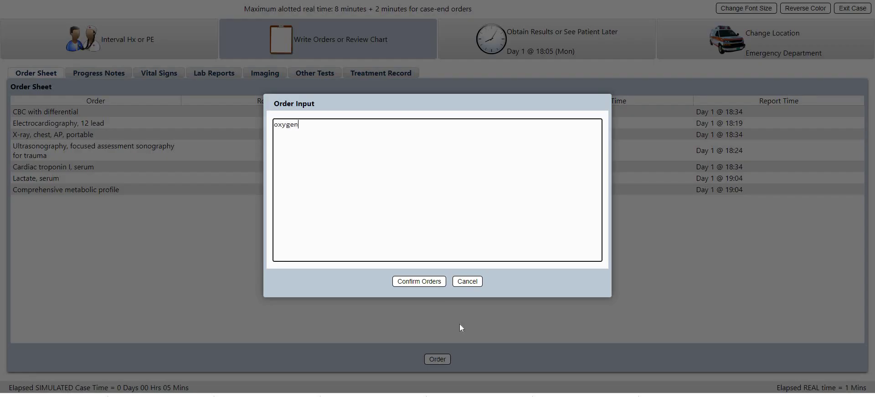
left_click(419, 285)
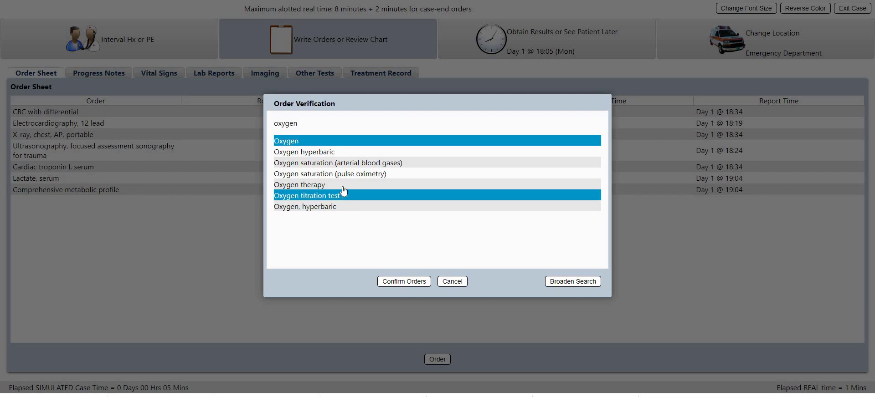
left_click(396, 185)
left_click(410, 283)
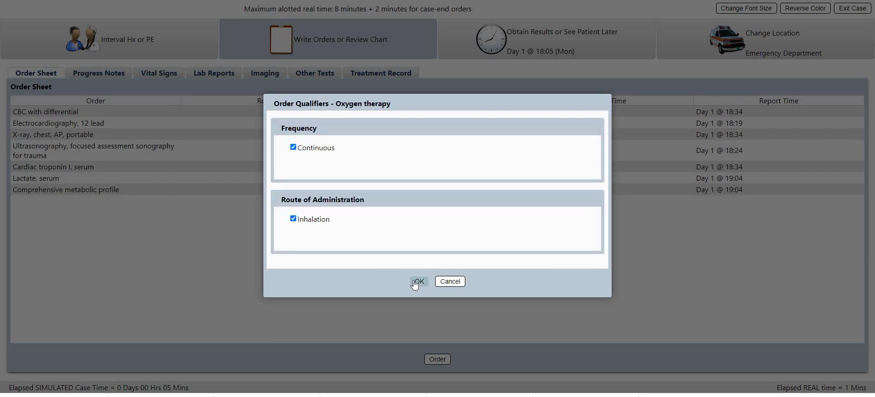
left_click(412, 281)
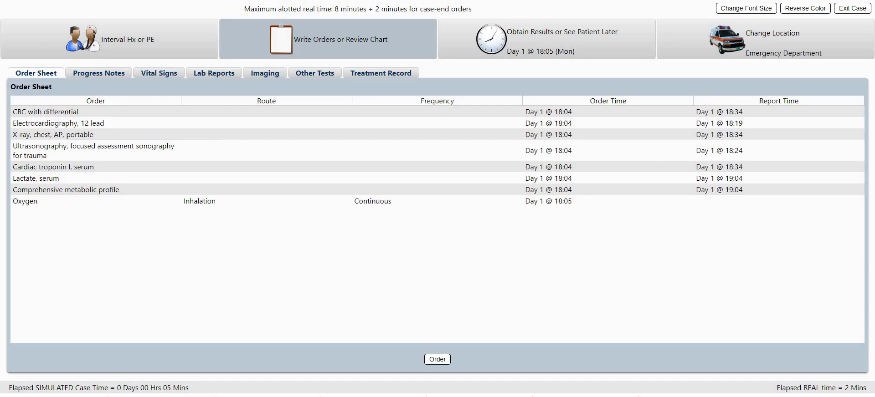
Order normal saline solution 0.9% NaCl as a continuous intravenous infusion.
left_click(438, 358)
type("iv")
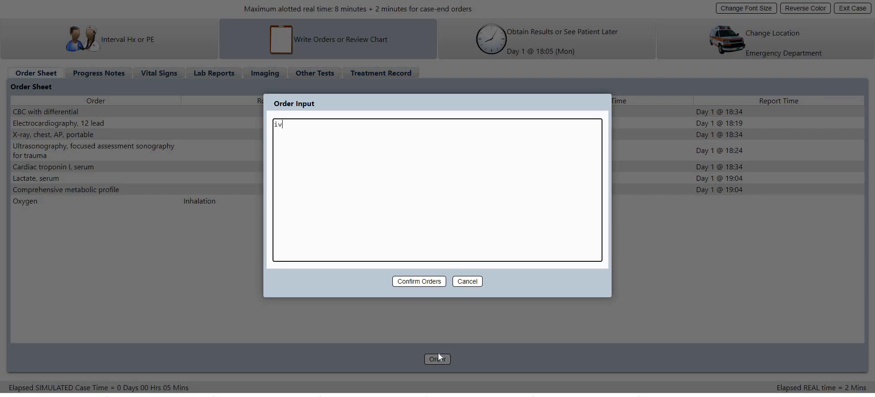
key("BackSpace")
type("normal saline")
left_click(419, 282)
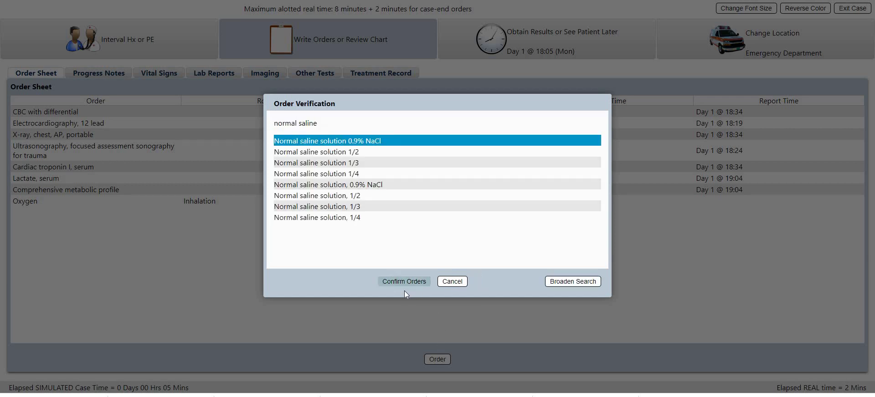
left_click(405, 287)
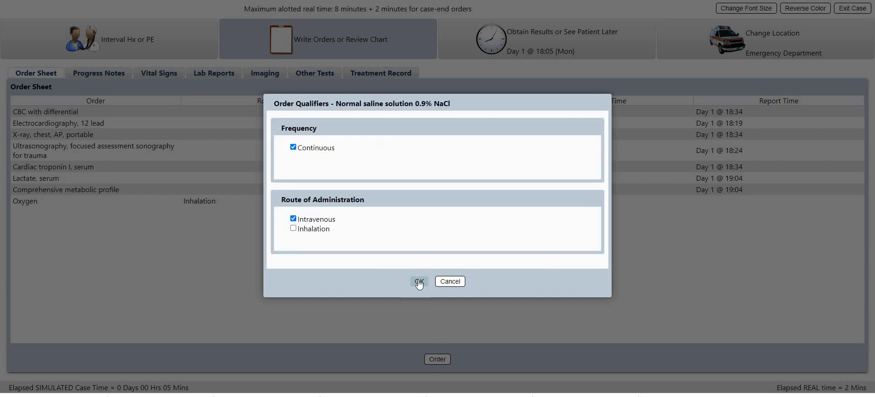
left_click(419, 282)
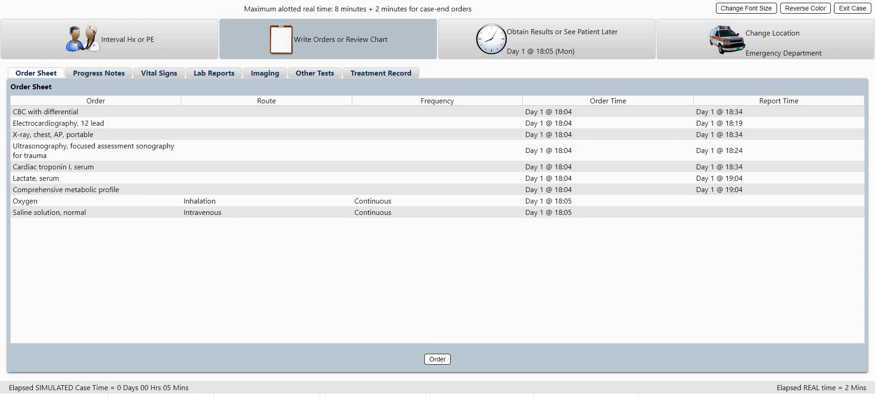
Order a standard cardiology consult, choosing neither the adolescent nor the pediatric variant.
left_click(436, 359)
type("consult cardi")
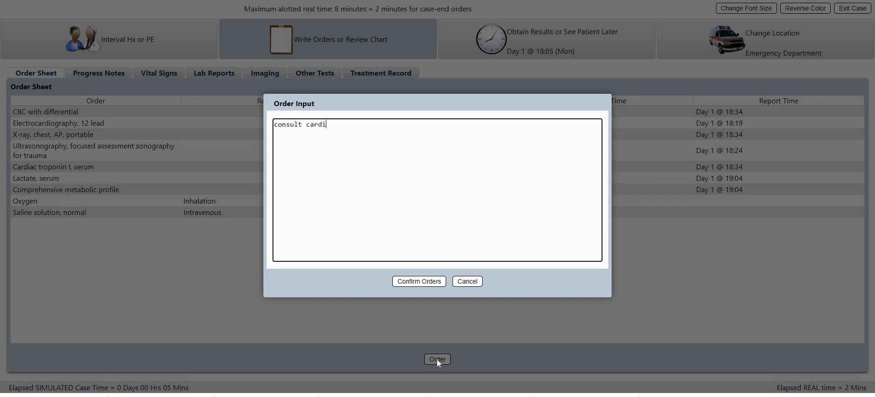
type("ology")
left_click(413, 281)
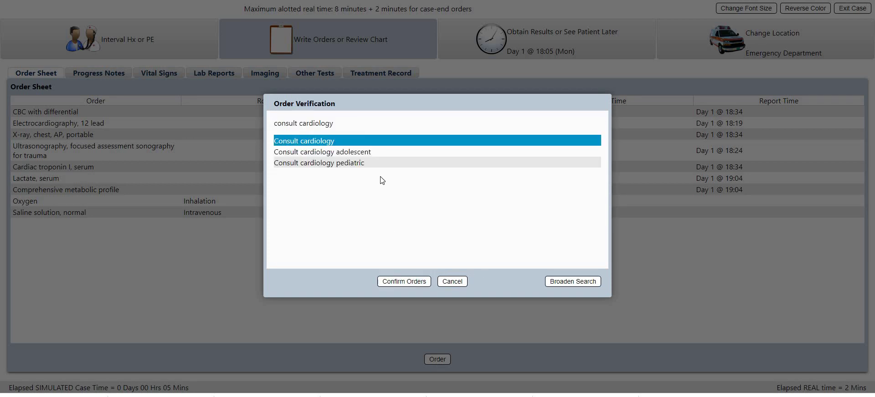
left_click(403, 282)
left_click(412, 281)
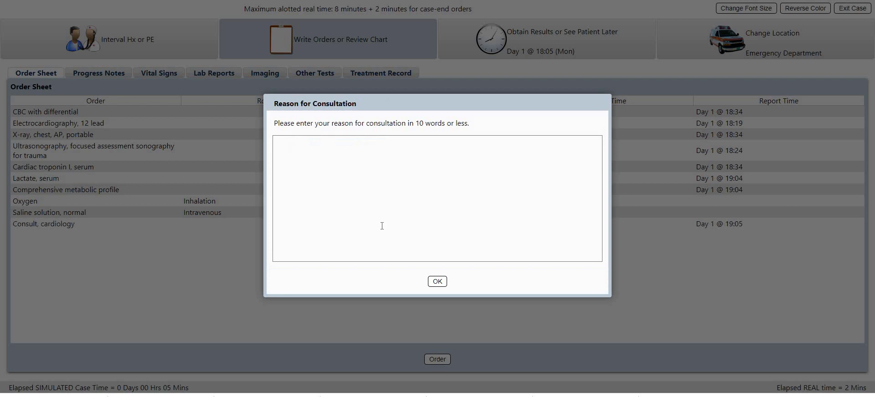
Give the consultation reason as "Patient with likely pericardial tamponade, please advise." and submit it.
left_click(381, 226)
type("Patient with")
left_click(469, 180)
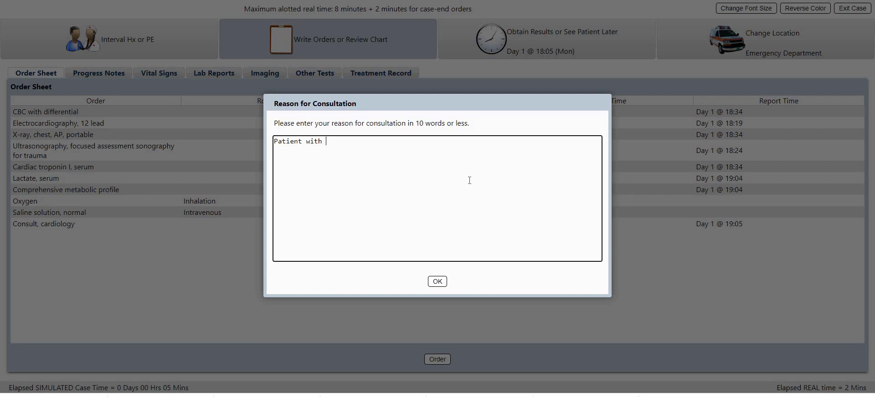
type("likely pericardial tamponade, please advise.")
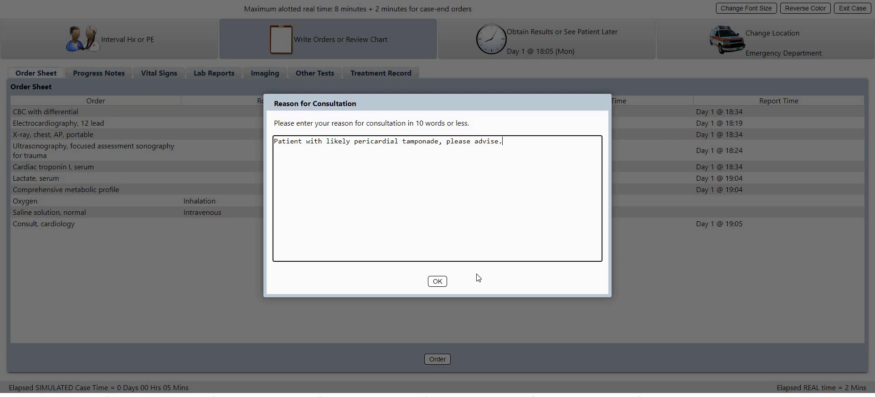
left_click(438, 282)
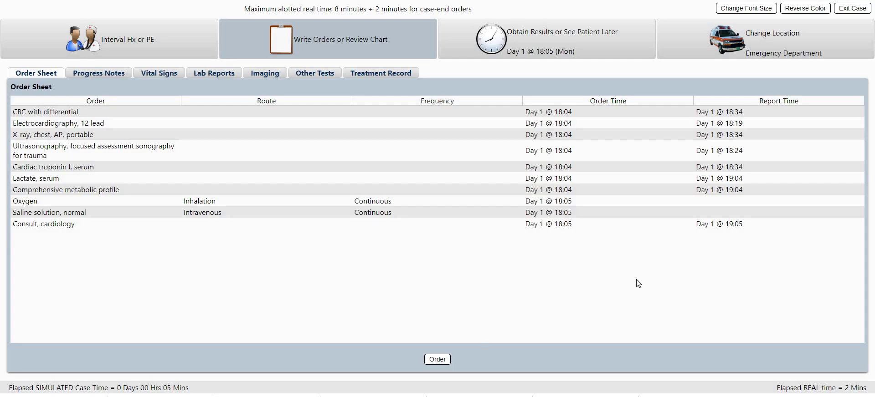
Advance the simulated clock with the next available result and review the 12-lead EKG report.
left_click(503, 53)
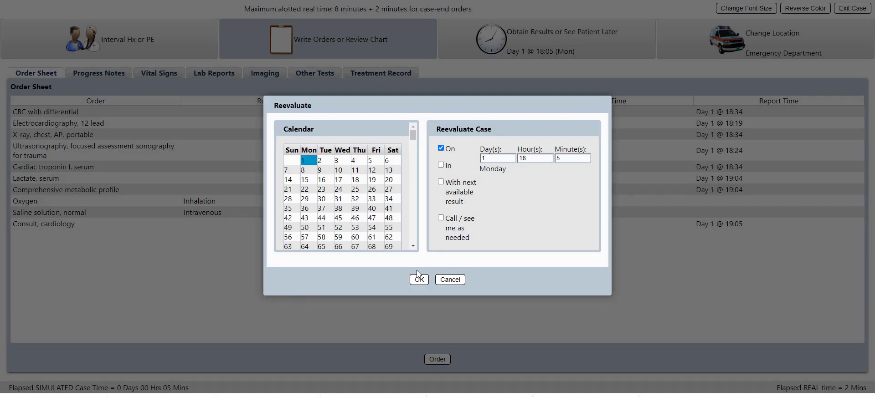
left_click(441, 182)
left_click(419, 279)
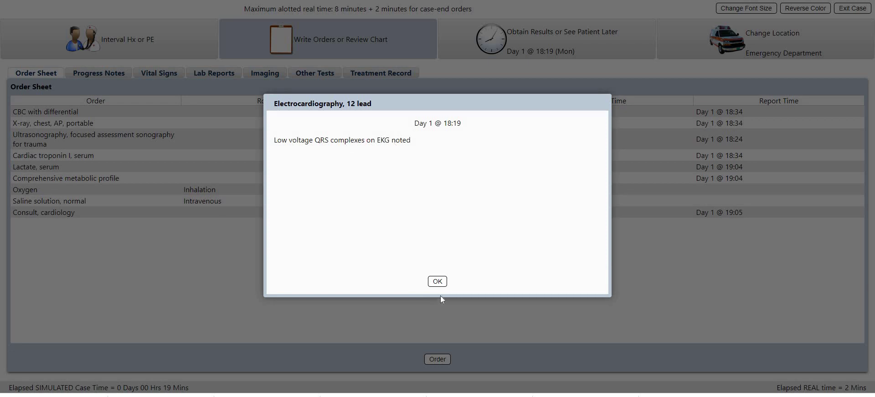
left_click(435, 281)
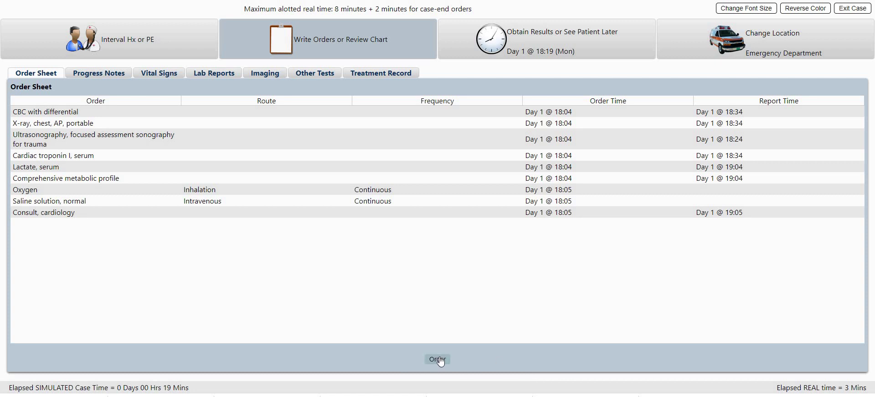
Advance the simulated clock again with the next available result and review the FAST ultrasound report.
left_click(496, 55)
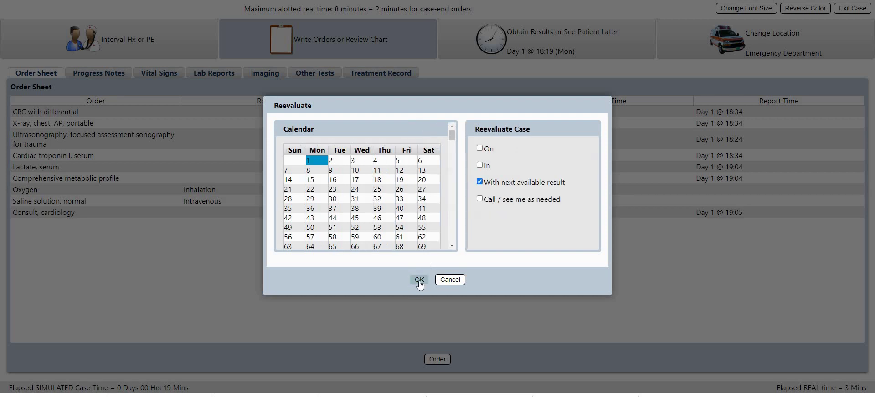
left_click(419, 280)
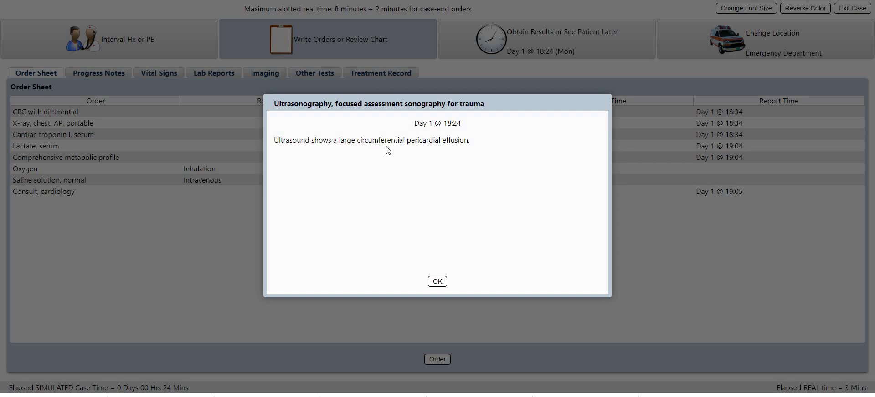
left_click(438, 281)
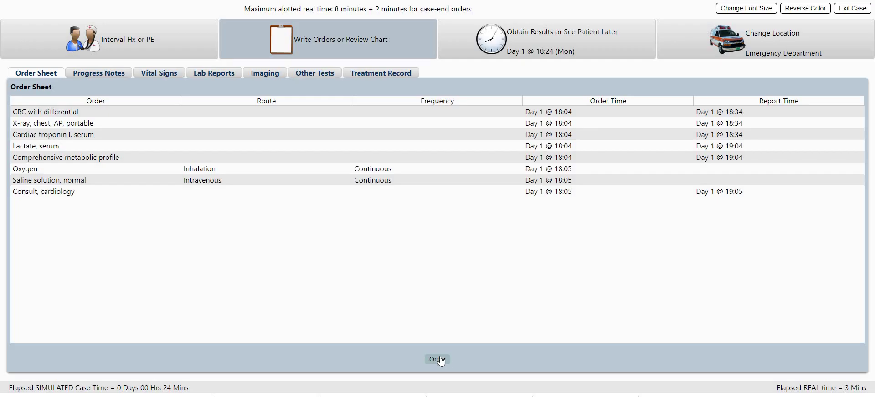
left_click(438, 359)
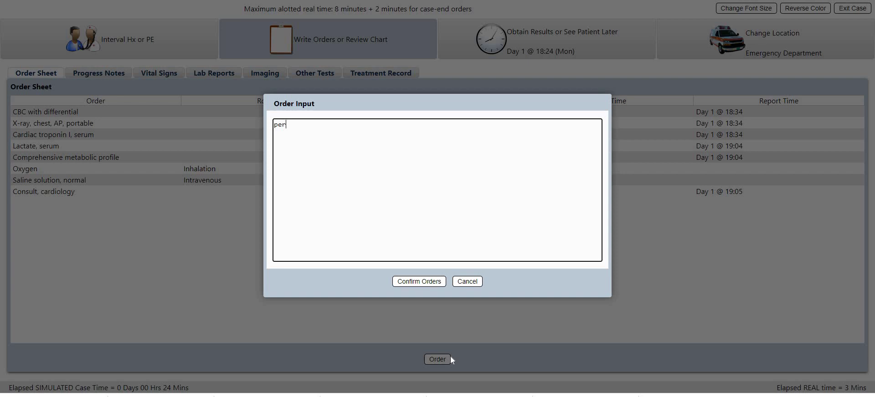
type("pericardiocentensis")
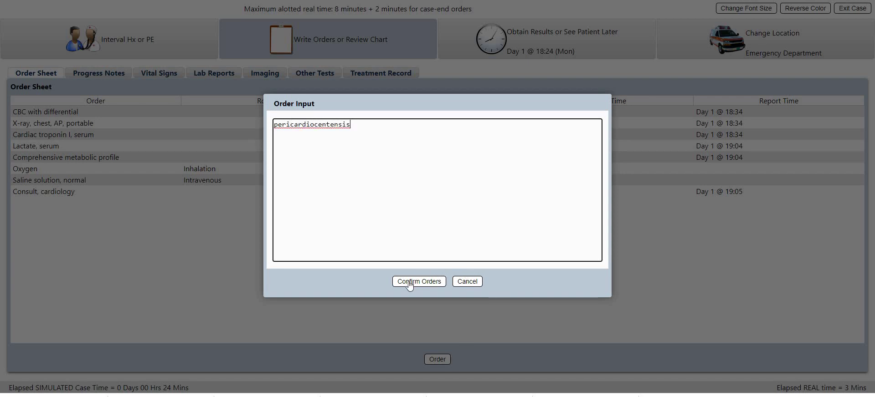
left_click(409, 282)
left_click(531, 187)
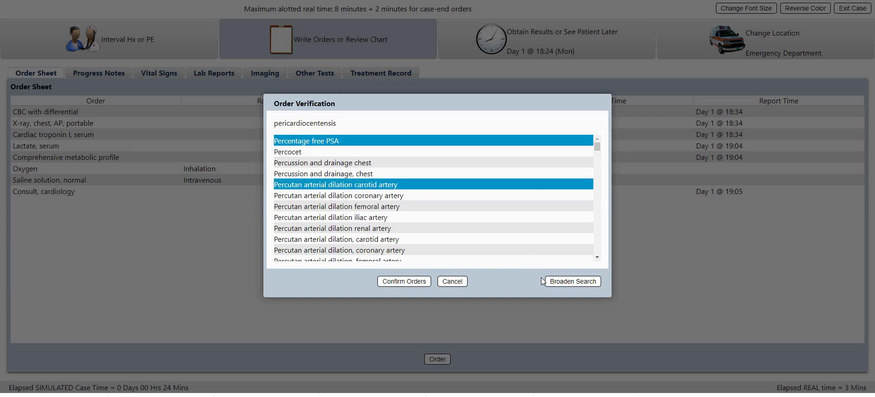
left_click(452, 281)
Search the orders for "pericardio" and order pericardiocentesis without a repeat frequency.
left_click(441, 359)
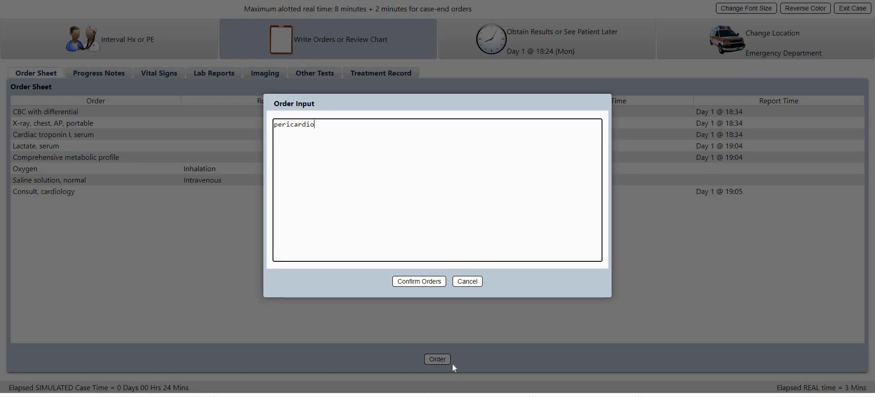
left_click(419, 283)
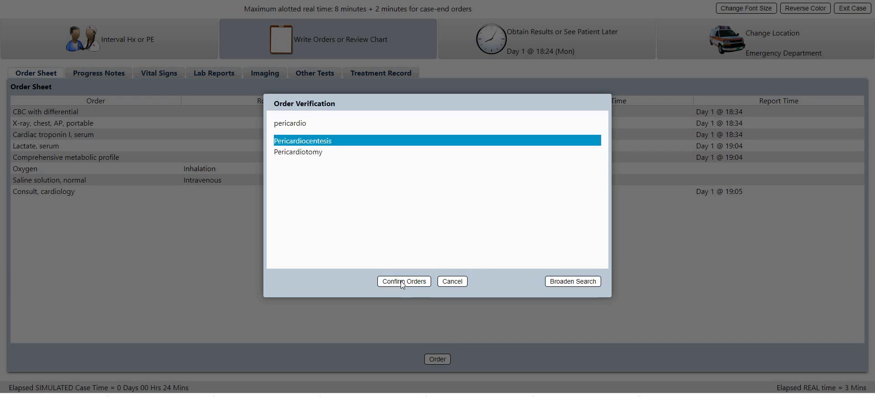
left_click(400, 281)
left_click(421, 281)
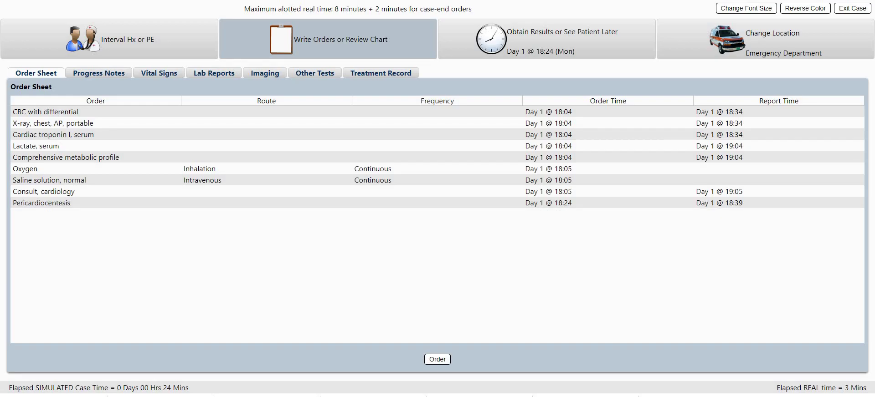
Advance the simulated clock to the next available results and review the CBC with differential, portable chest x-ray and cardiac troponin I reports.
left_click(510, 41)
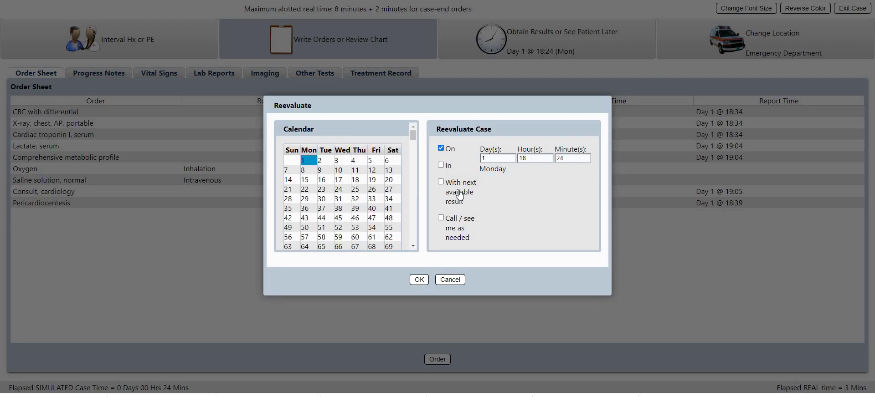
left_click(420, 279)
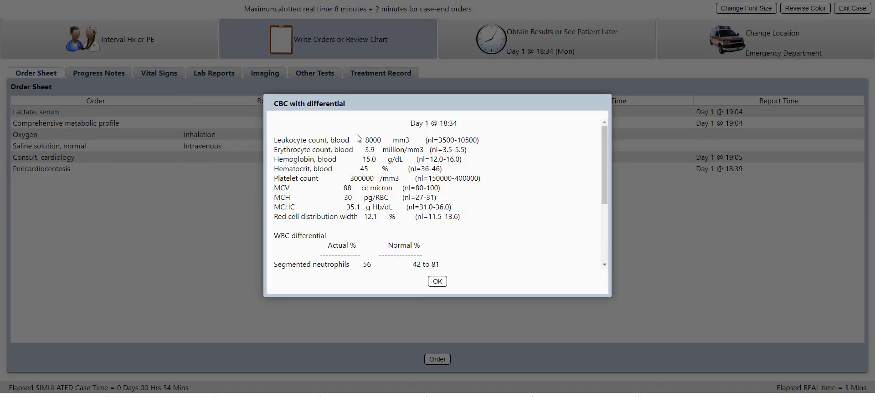
scroll(601, 151, "down", 1)
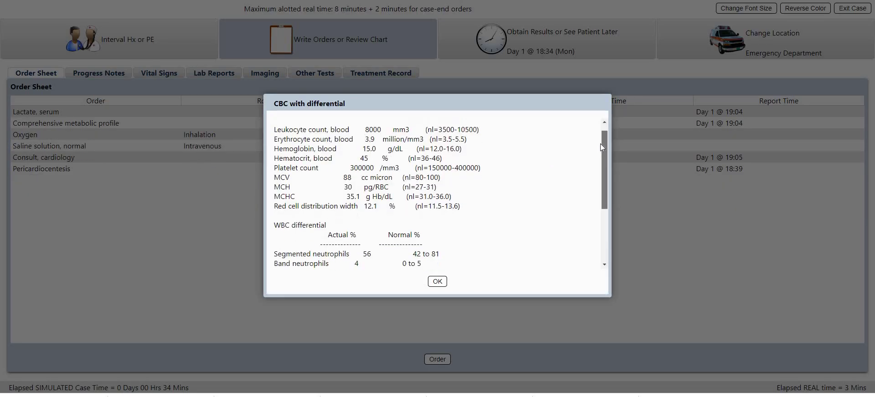
scroll(600, 143, "up", 1)
scroll(542, 219, "down", 5)
right_click(595, 207)
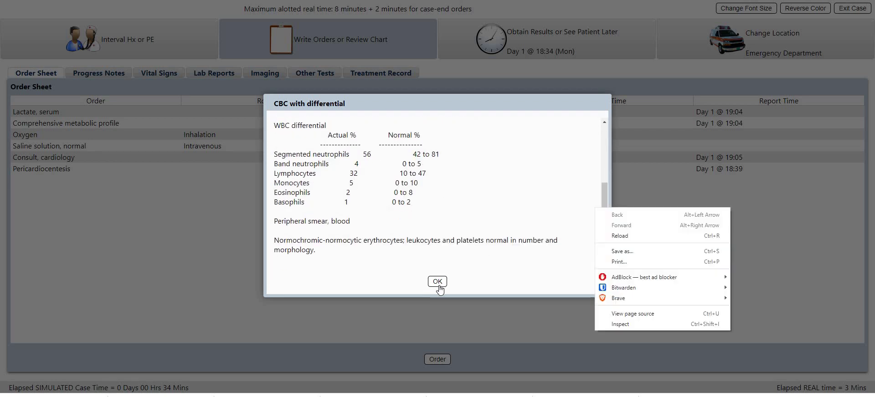
left_click(438, 282)
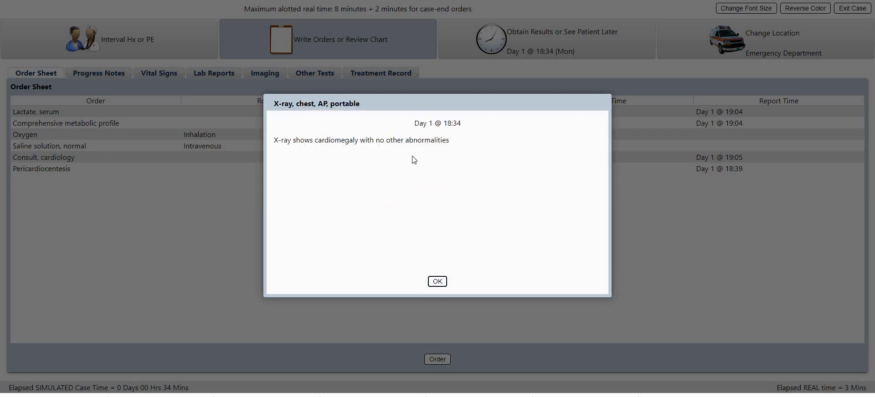
left_click(437, 281)
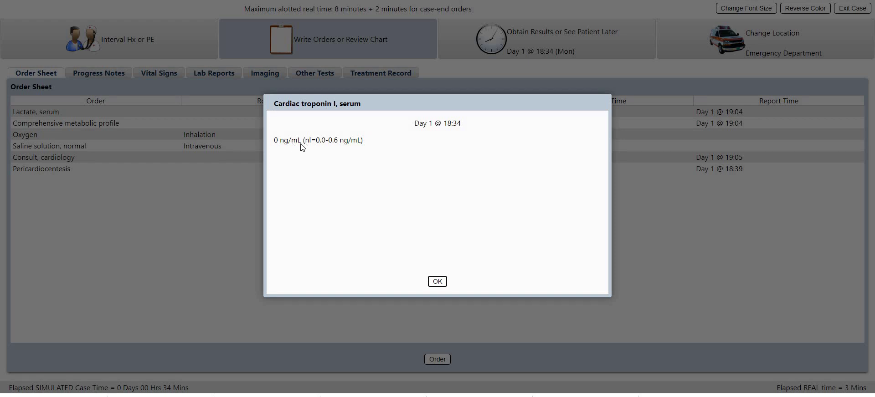
left_click(437, 281)
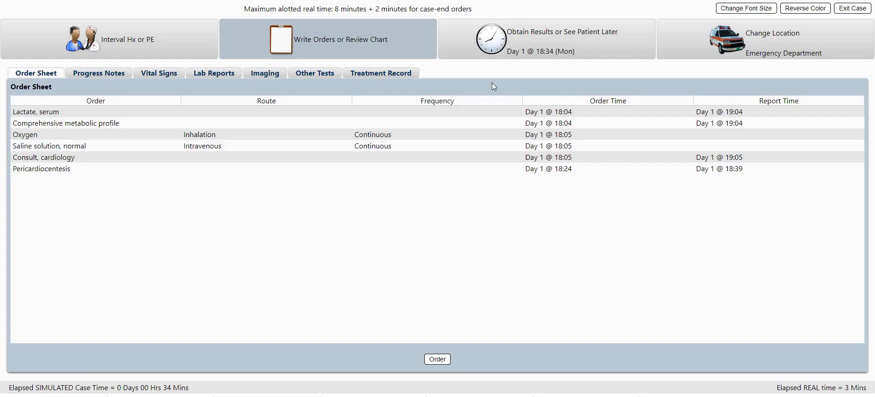
Advance the simulated clock with the next available result and review the pericardiocentesis report.
left_click(493, 46)
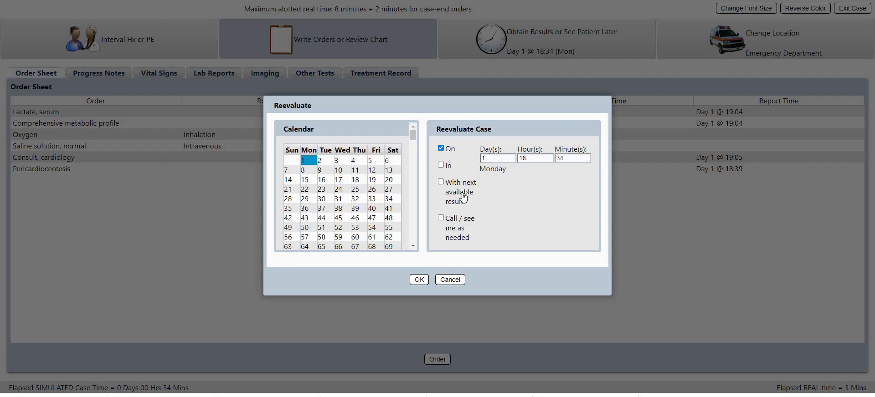
left_click(417, 282)
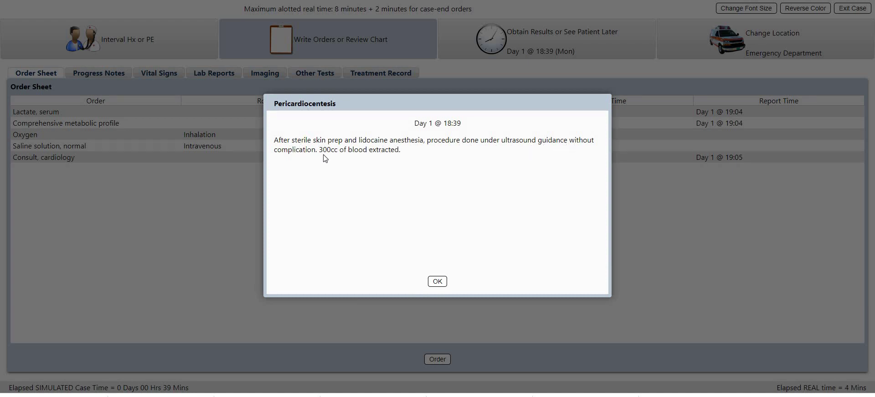
left_click(436, 282)
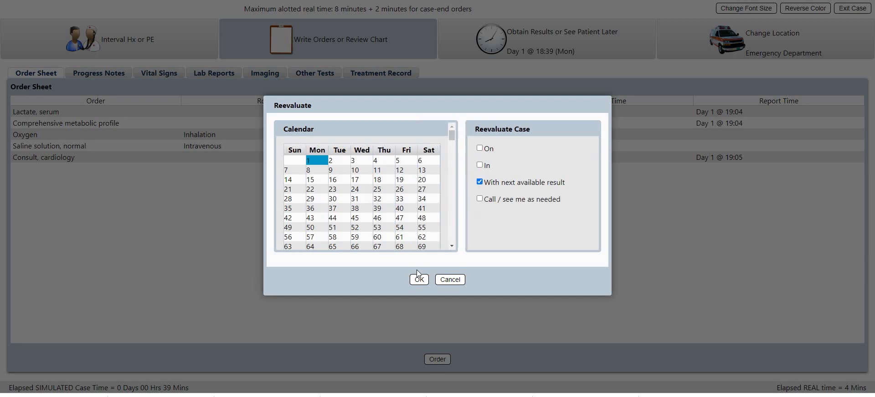
Advance the simulated clock to the next available results and review the serum lactate and comprehensive metabolic profile reports.
left_click(418, 279)
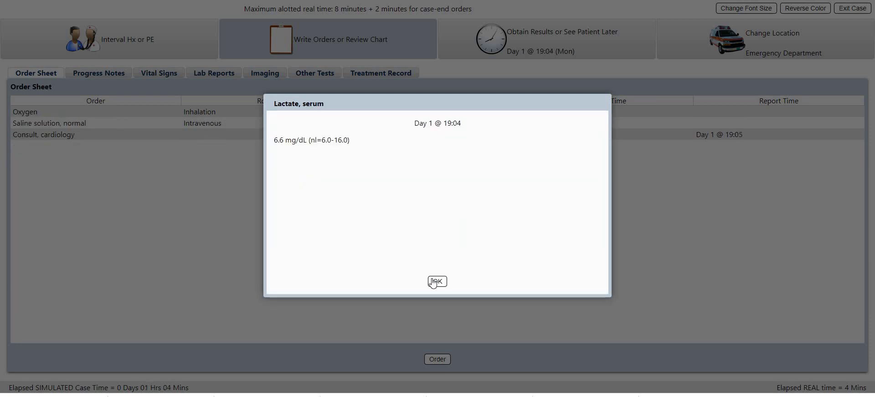
left_click(436, 281)
scroll(459, 209, "down", 5)
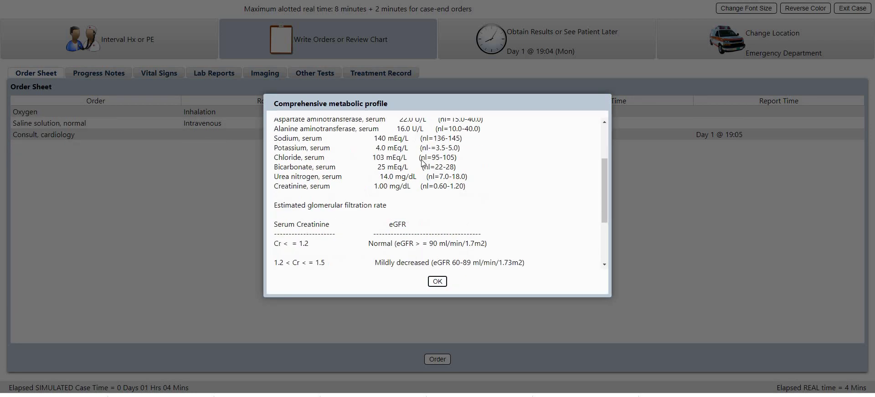
scroll(396, 146, "up", 5)
scroll(393, 171, "down", 2)
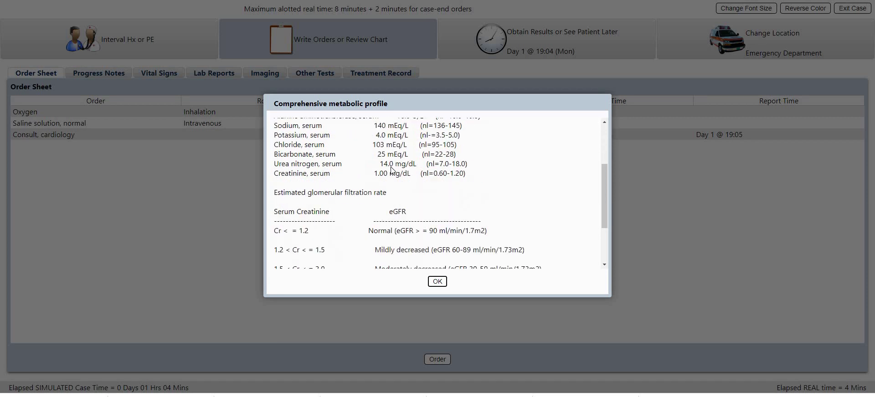
scroll(393, 170, "up", 2)
scroll(430, 204, "down", 5)
left_click(437, 283)
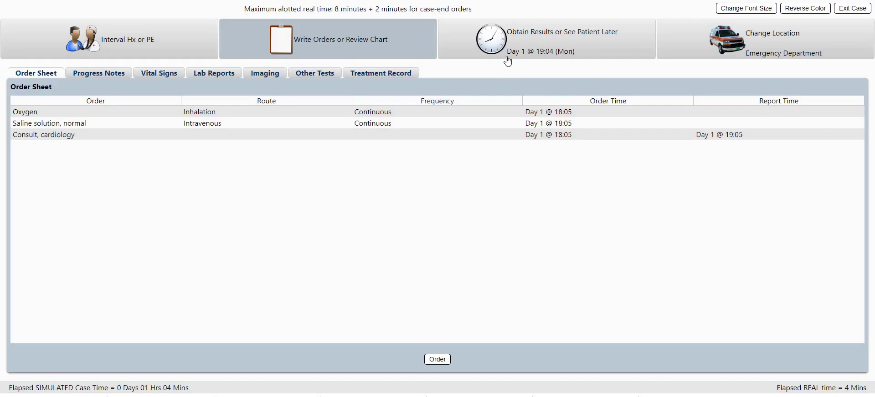
Advance the simulated clock with the next available result and review the cardiology consult's reply.
left_click(504, 64)
left_click(449, 201)
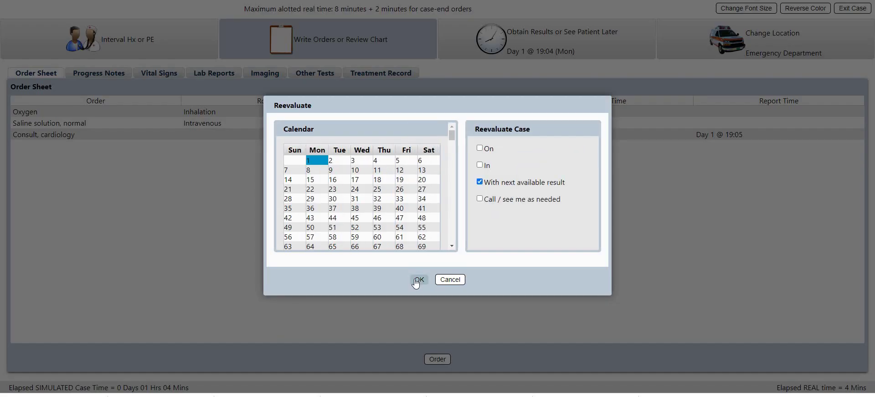
left_click(420, 279)
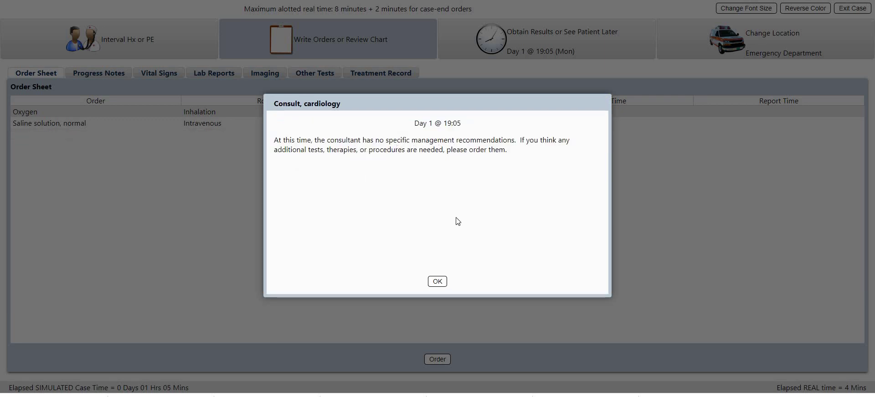
left_click(440, 286)
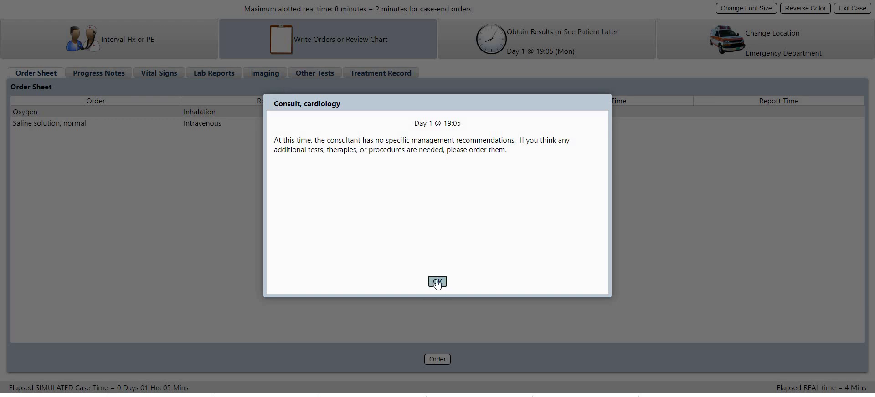
Write and confirm a new order for "consult cardiac surgery".
left_click(436, 354)
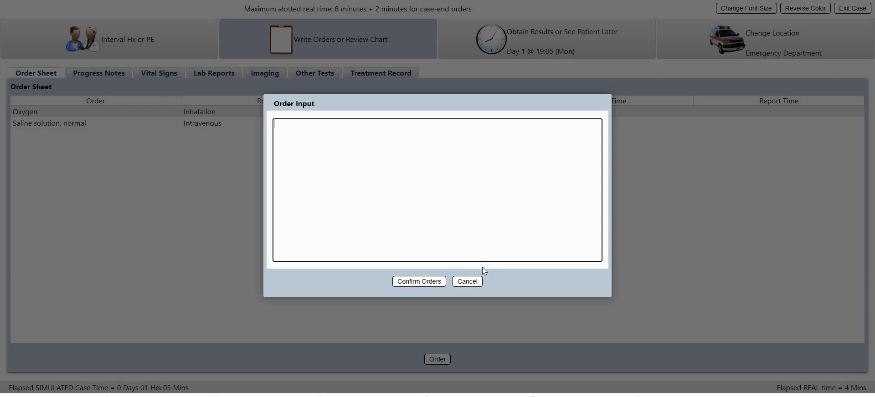
type("consult cardiac surgery")
left_click(429, 281)
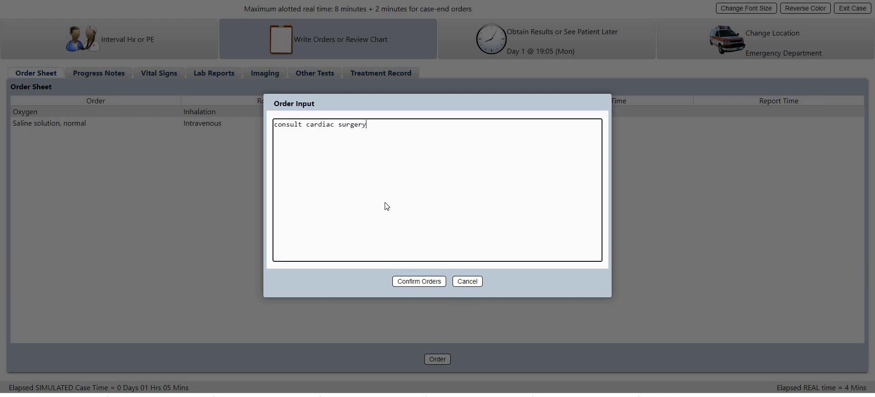
left_click(419, 281)
key("Return")
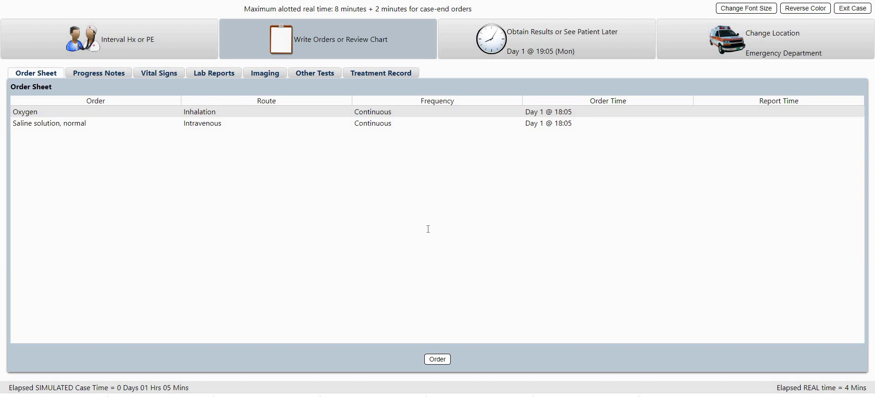
Enter "Patient with pericardial tamponade please advise" as the reason for the cardiac surgery consultation and submit it.
type("Pati")
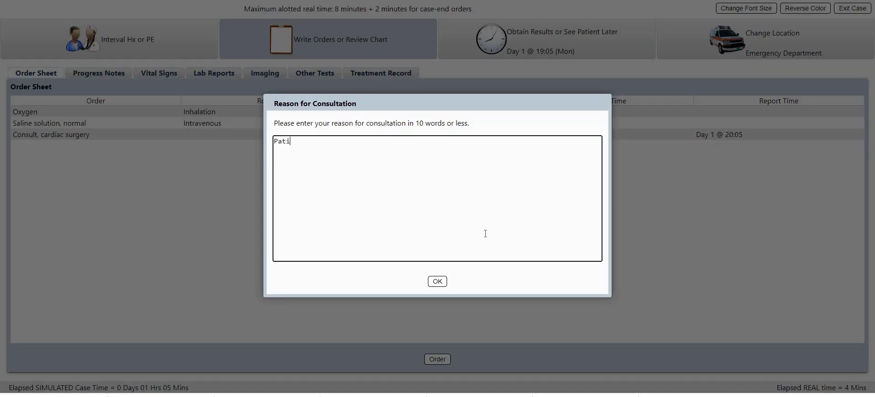
type("ent with pericardio")
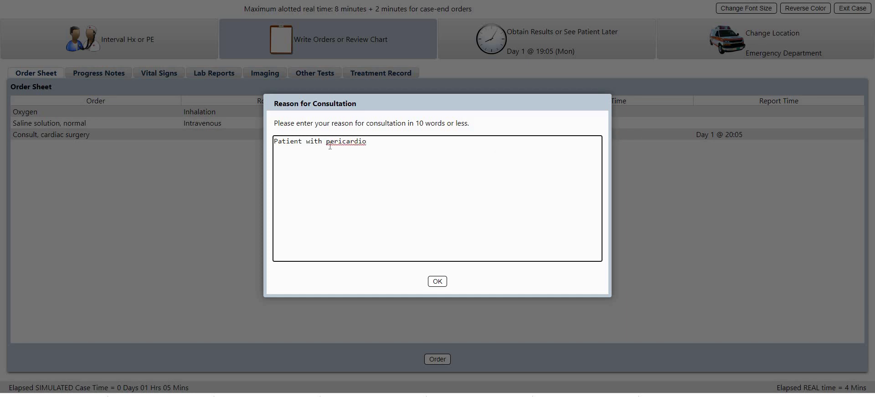
left_click_drag(330, 145, 377, 151)
type("ericardial tamponade please advise")
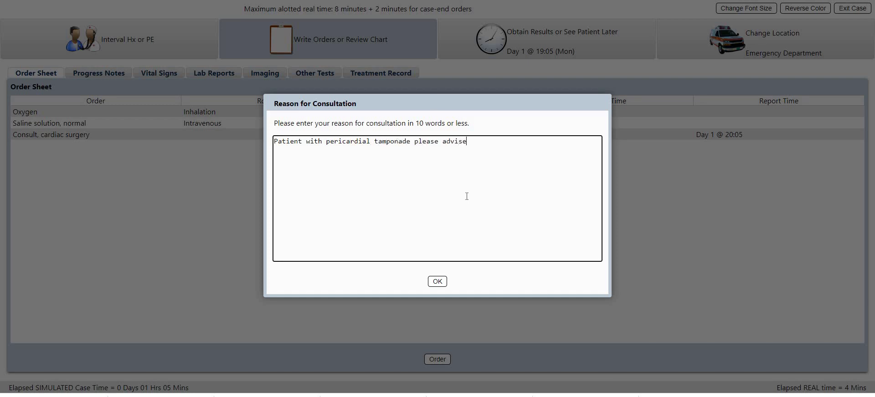
left_click(437, 282)
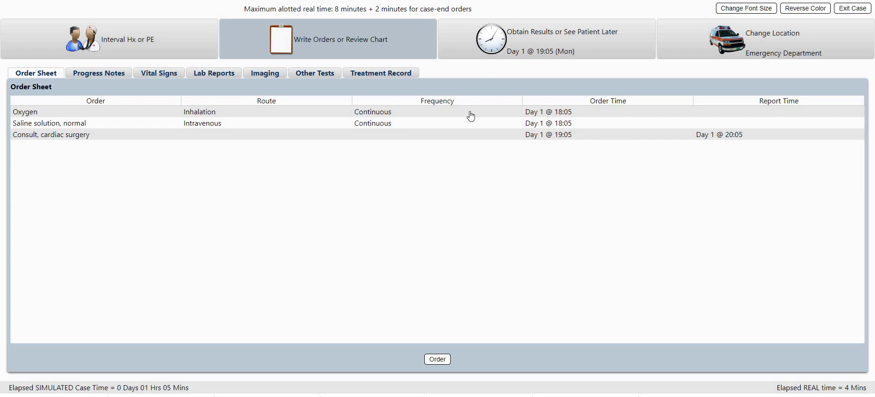
Advance the simulated clock with the next available result, then acknowledge the patient update and the case-end instructions.
left_click(502, 40)
left_click(479, 182)
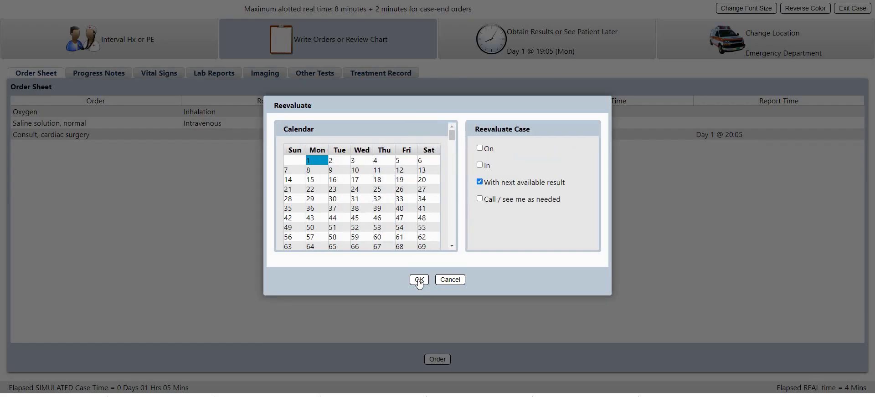
left_click(418, 280)
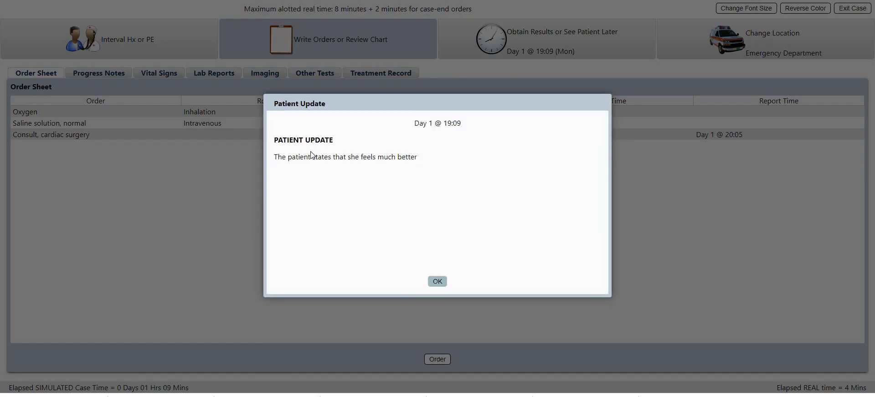
left_click(438, 282)
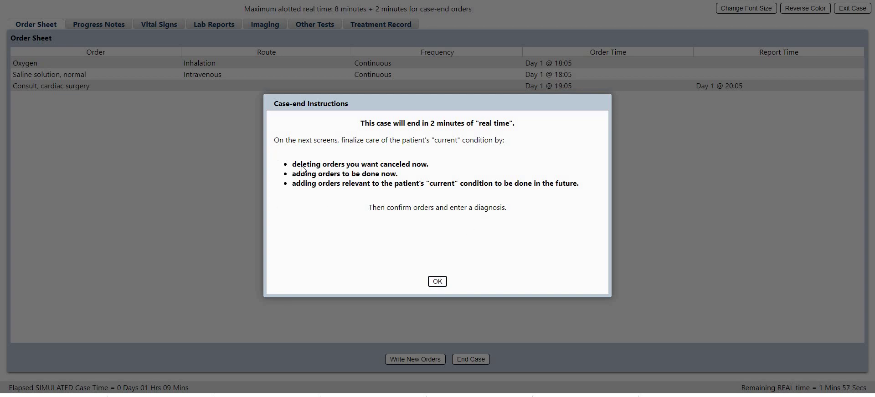
left_click(443, 287)
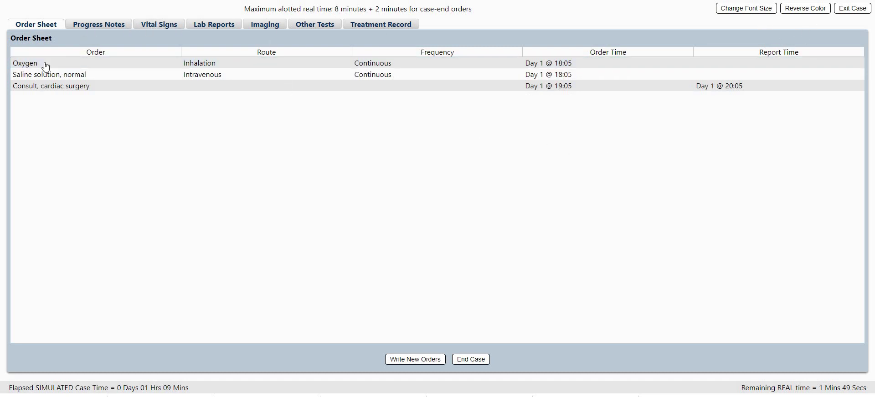
Examine the chart's progress notes, including the History and Physical and the pericardiocentesis entries.
left_click(100, 25)
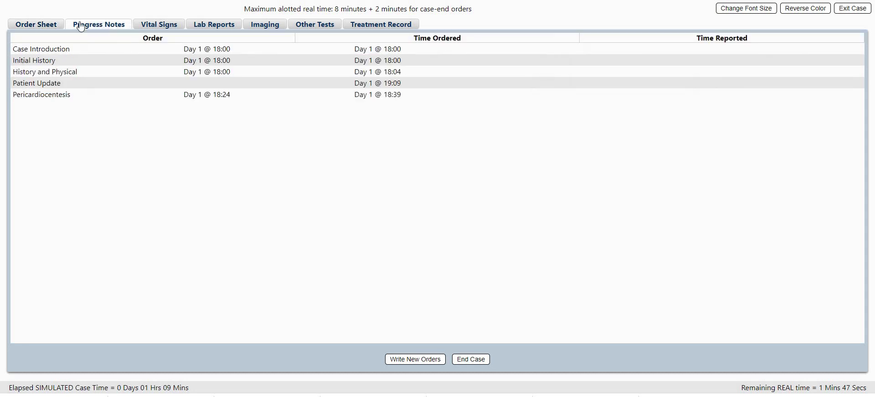
left_click(42, 25)
left_click(100, 25)
left_click(159, 25)
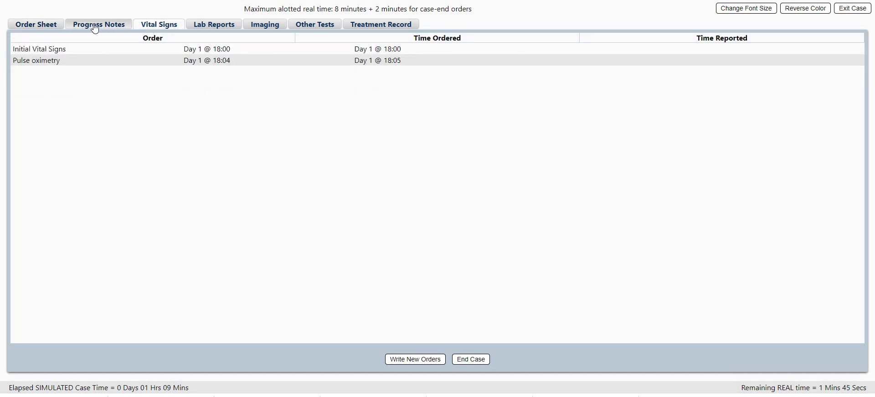
left_click(93, 26)
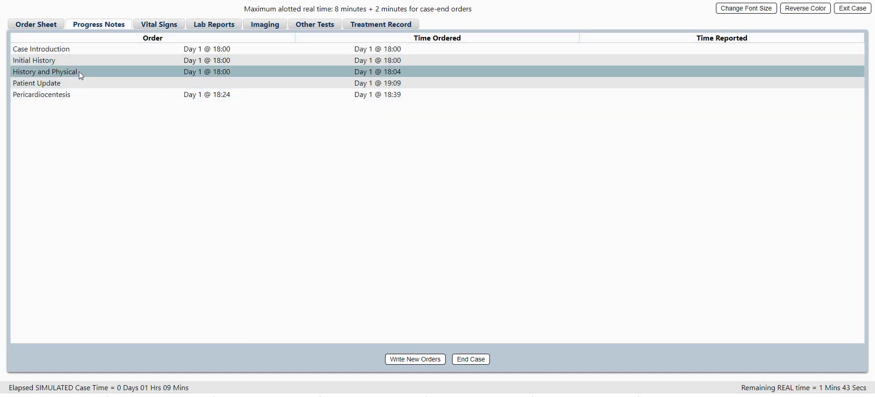
left_click(78, 72)
left_click(438, 283)
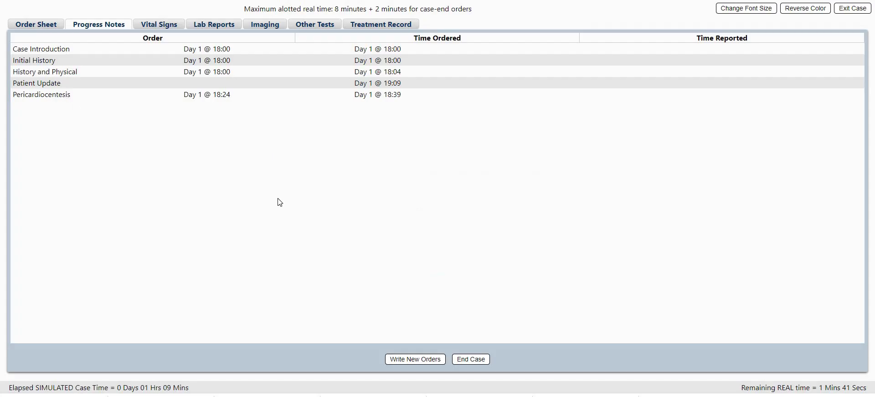
left_click(392, 95)
left_click(438, 283)
Review the pulse oximetry reading under vital signs and the chart's lab reports.
left_click(165, 28)
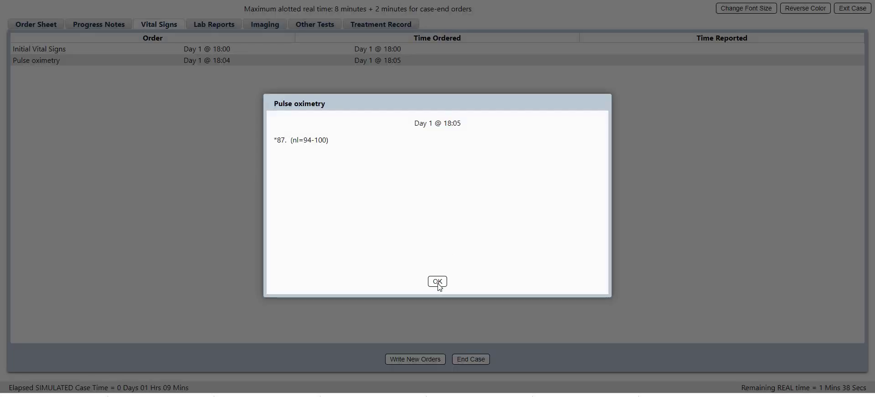
left_click(437, 282)
left_click(215, 28)
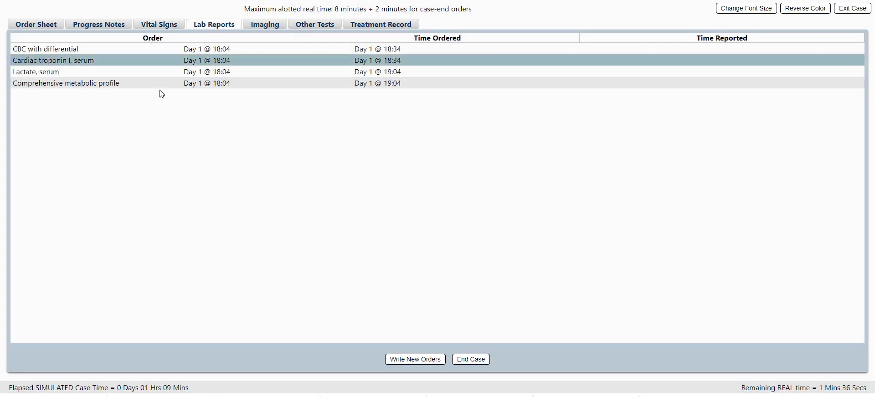
left_click(399, 84)
key("Return")
Review the chart's imaging results and the 12-lead electrocardiography report.
left_click(265, 25)
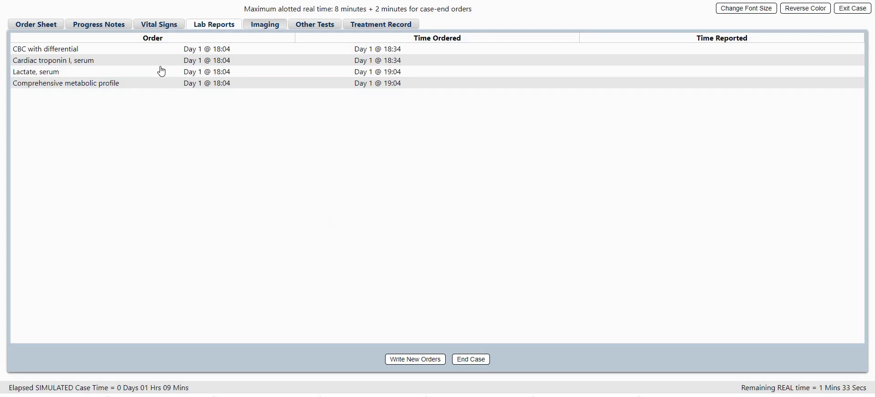
left_click(162, 59)
key("Return")
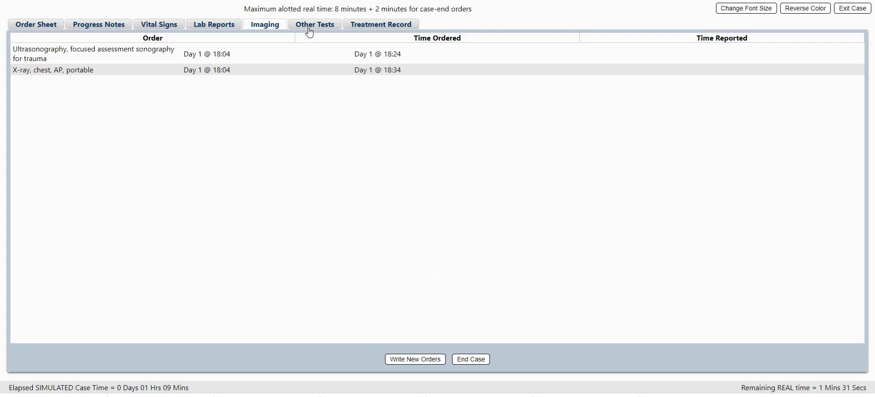
left_click(313, 26)
left_click(284, 53)
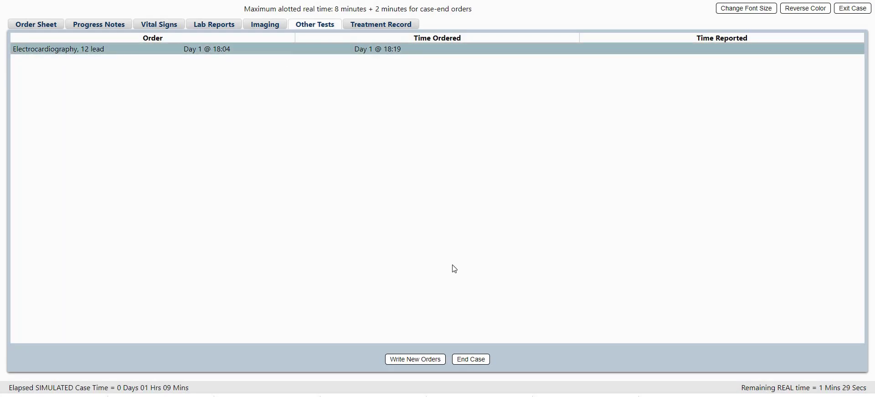
key("Return")
Review the cardiology consult in the treatment record and return to the order sheet.
left_click(383, 25)
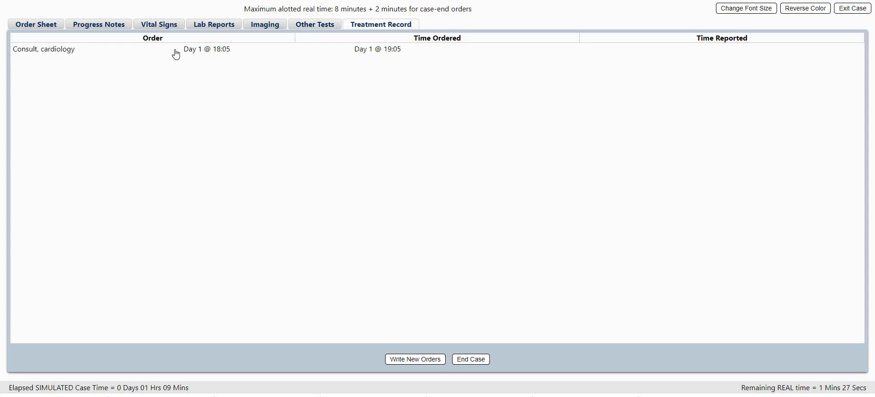
left_click(176, 52)
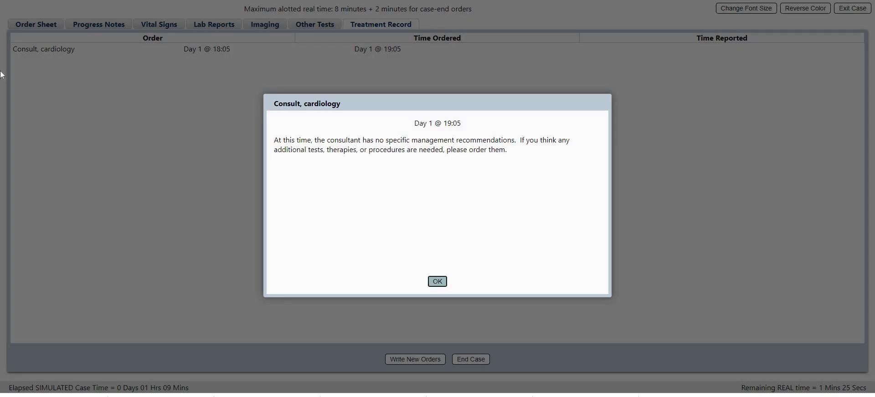
left_click(435, 283)
left_click(34, 25)
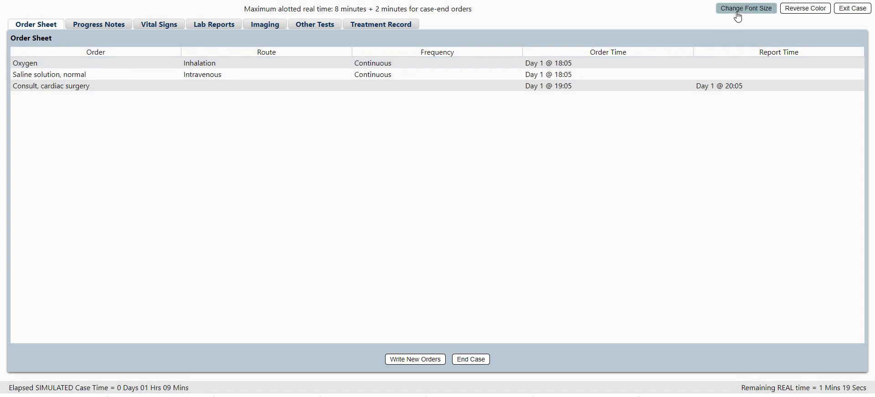
Cycle the font size to larger text and back to normal, and reverse the display colors.
left_click(737, 9)
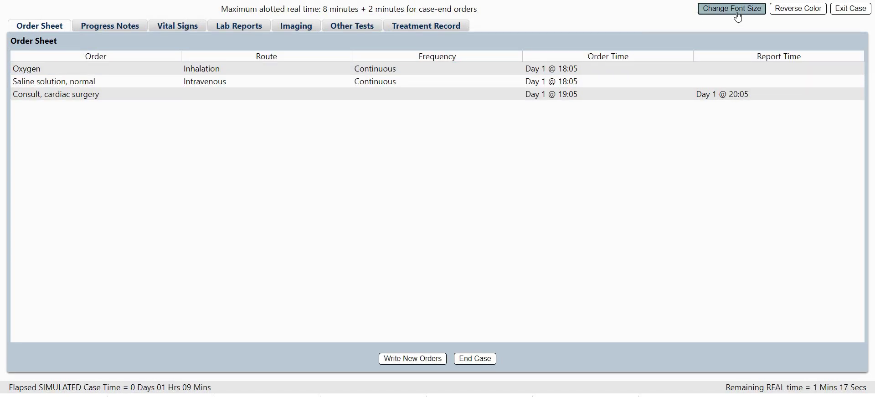
left_click(736, 11)
left_click(804, 16)
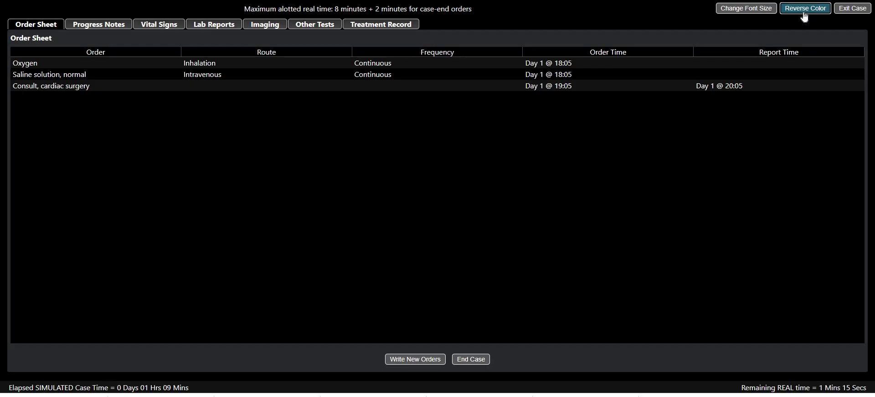
Restore the standard display colors and end the case to get its grading.
left_click(804, 16)
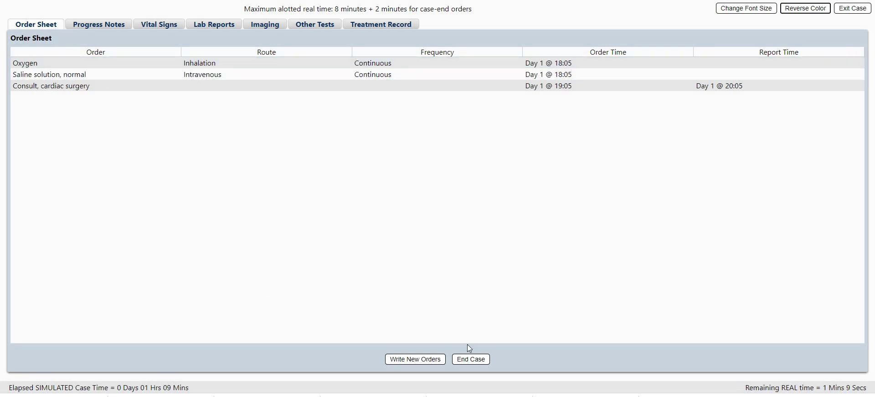
left_click(471, 364)
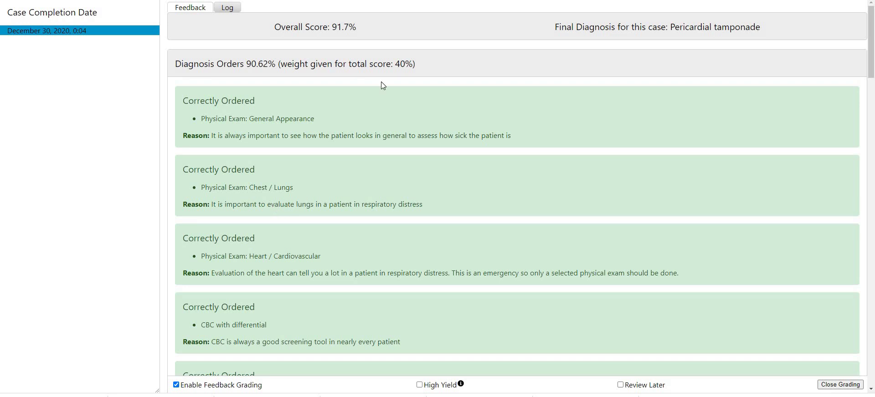
Examine the overall score, the final diagnosis and the first graded diagnosis orders in the case feedback.
scroll(398, 169, "down", 2)
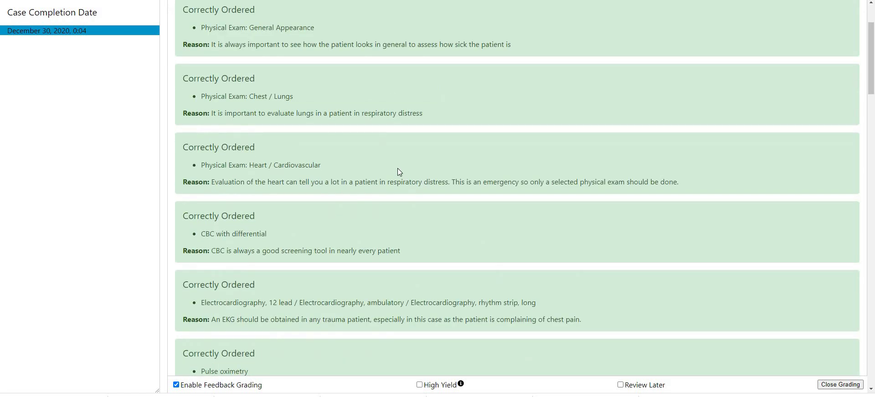
scroll(397, 173, "up", 2)
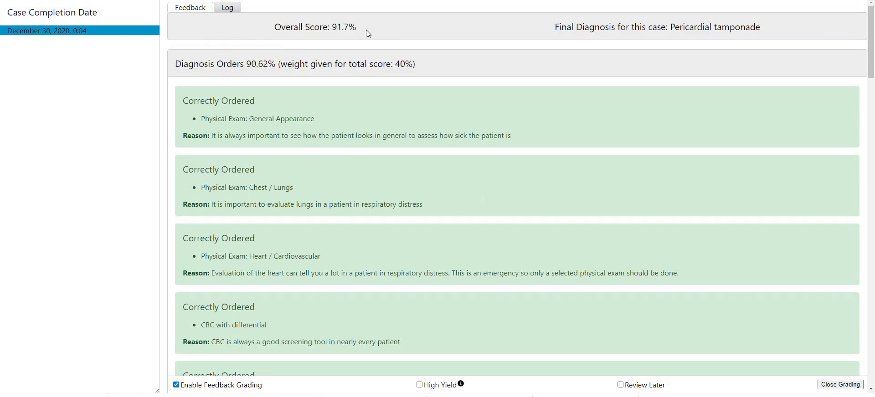
scroll(316, 38, "down", 1)
scroll(414, 67, "up", 1)
scroll(414, 66, "down", 2)
scroll(414, 67, "down", 2)
scroll(414, 67, "up", 4)
scroll(346, 74, "down", 2)
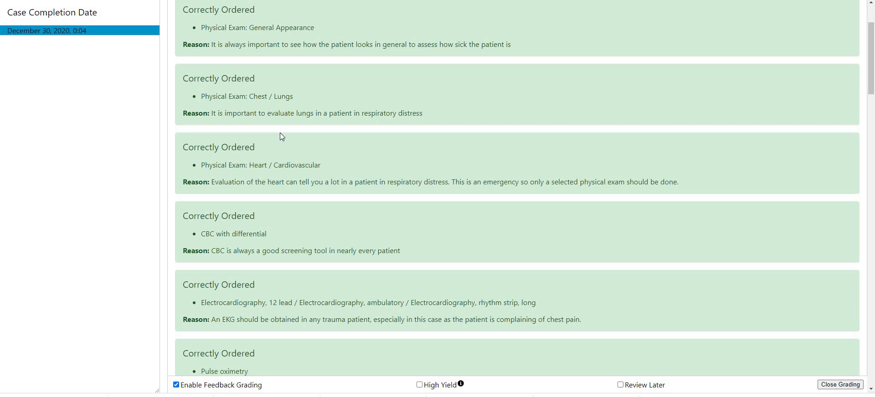
Review the rest of the feedback, from diagnosis and treatment orders to timing, order appropriateness and sequencing, and return to its beginning.
scroll(280, 133, "down", 6)
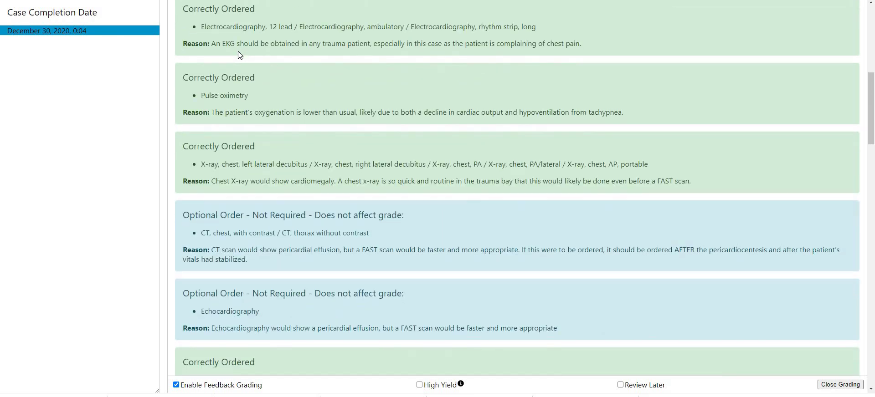
scroll(238, 51, "down", 6)
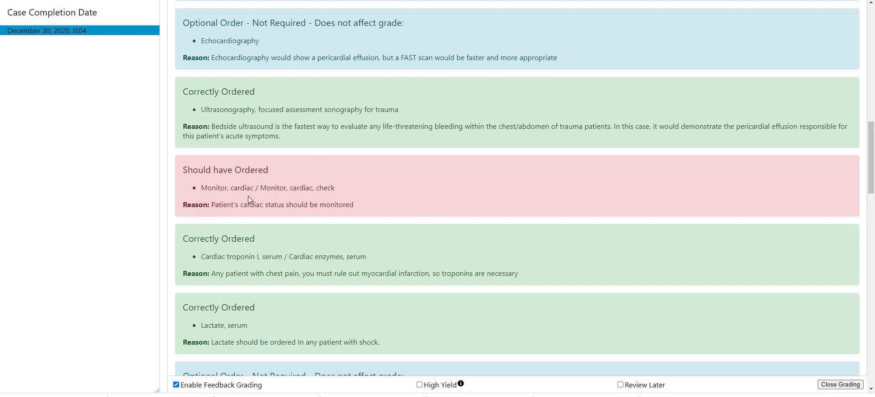
scroll(265, 166, "down", 10)
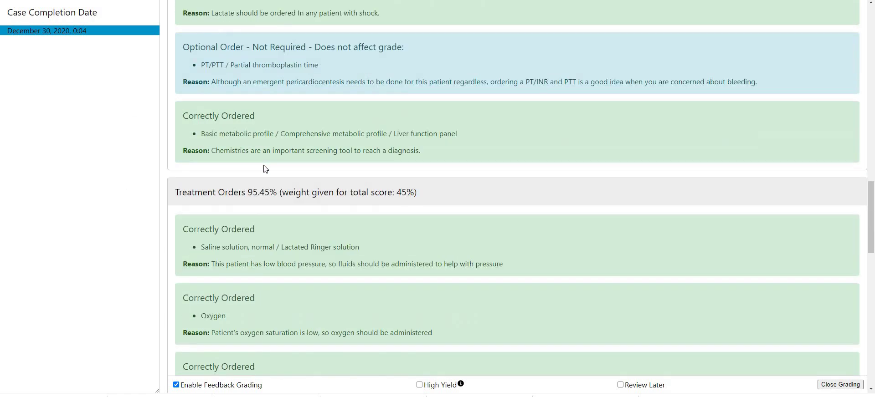
scroll(264, 165, "down", 4)
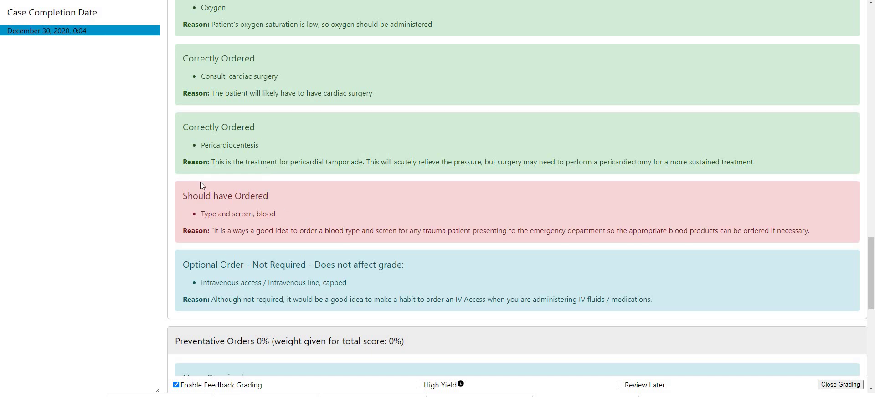
scroll(201, 185, "down", 4)
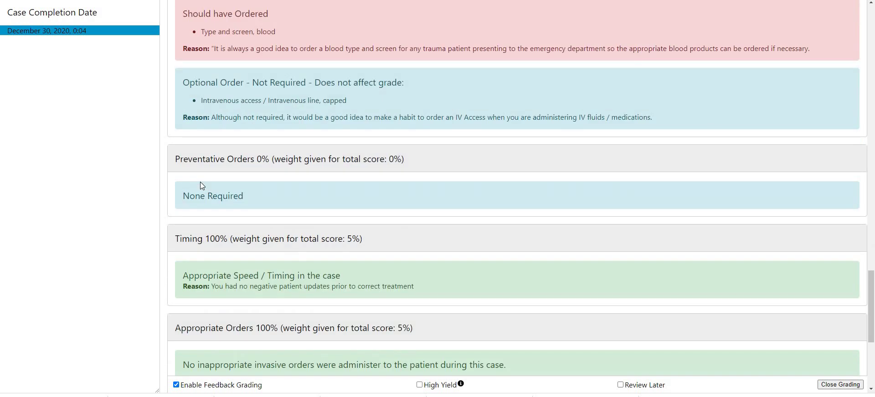
scroll(201, 184, "up", 3)
scroll(200, 182, "up", 20)
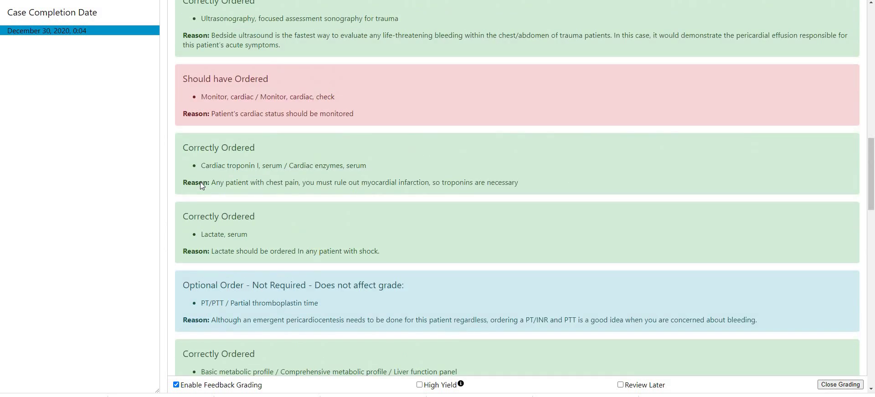
scroll(202, 179, "down", 20)
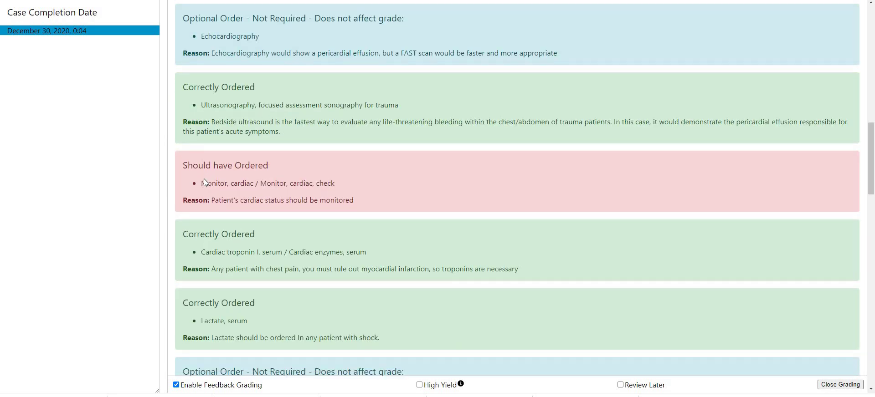
scroll(204, 179, "down", 8)
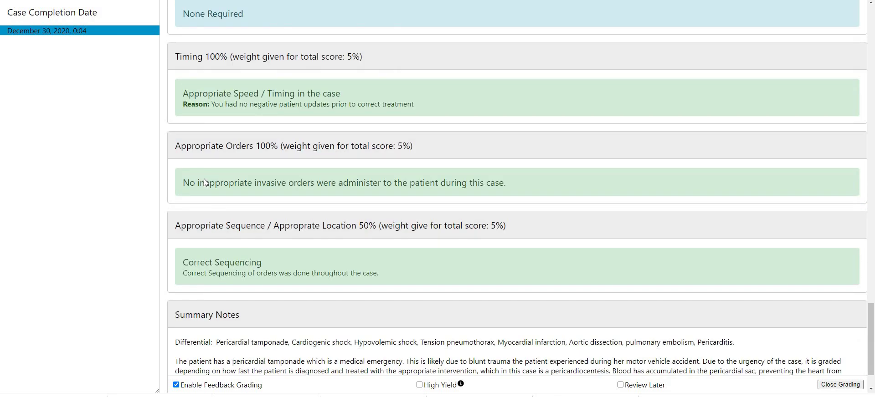
scroll(203, 179, "up", 14)
scroll(203, 178, "up", 15)
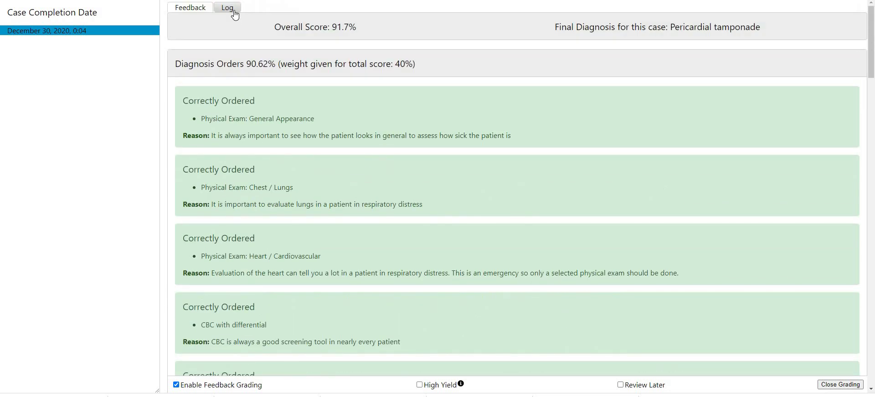
Review the case log of orders, time advances and reported results with their elapsed simulation times.
left_click(234, 15)
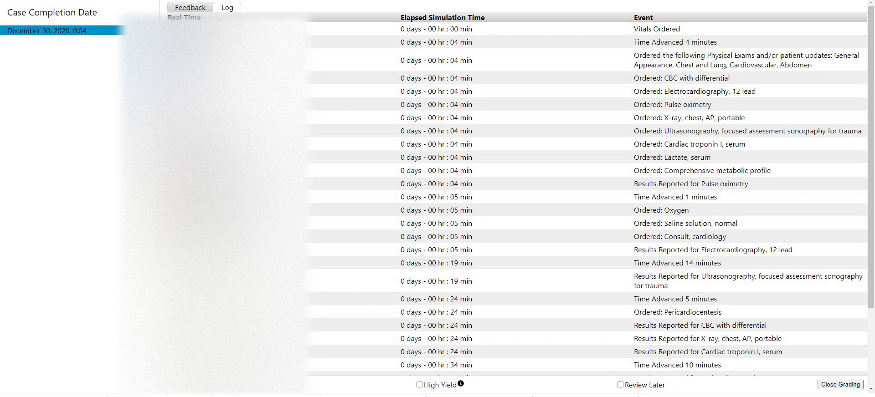
scroll(359, 138, "down", 3)
scroll(638, 69, "up", 3)
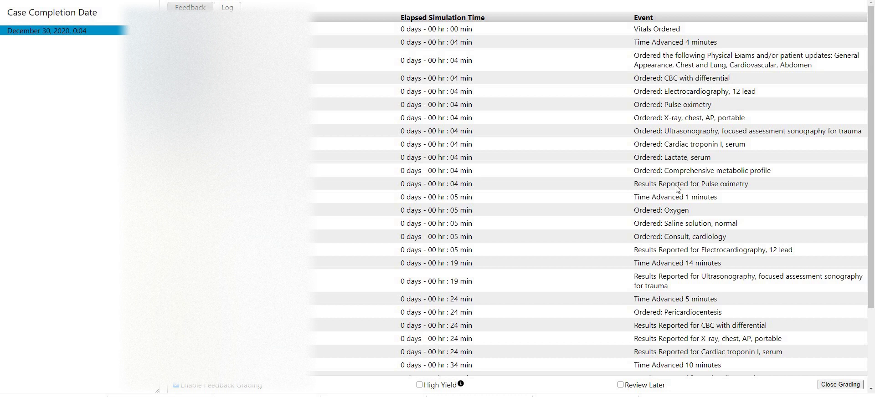
scroll(650, 194, "down", 2)
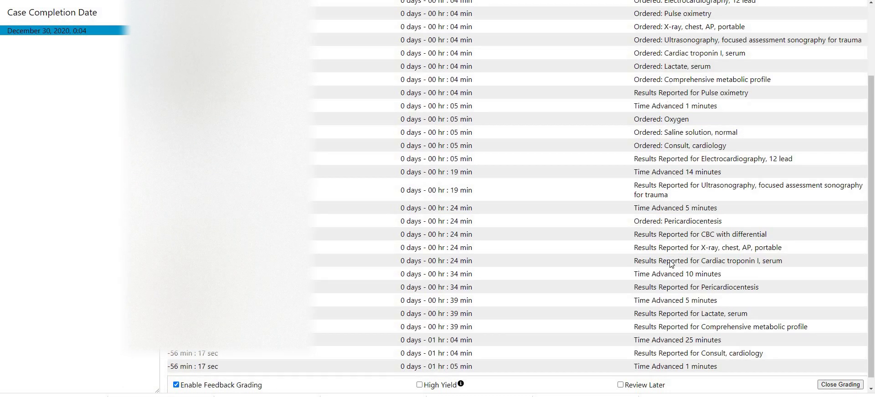
scroll(728, 364, "down", 1)
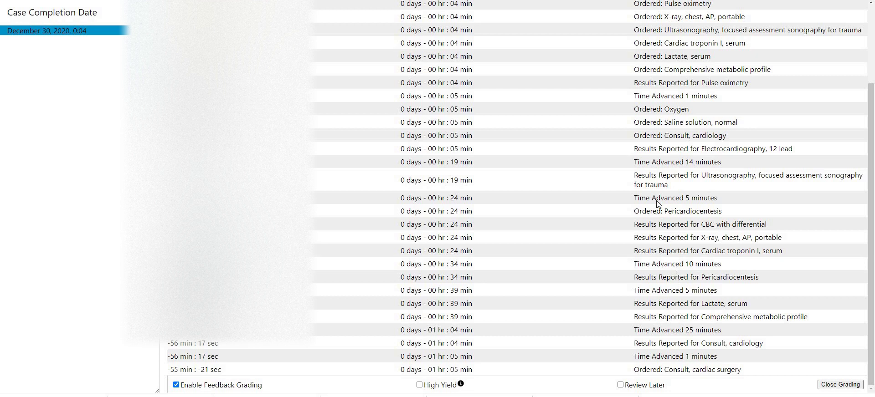
scroll(624, 128, "up", 2)
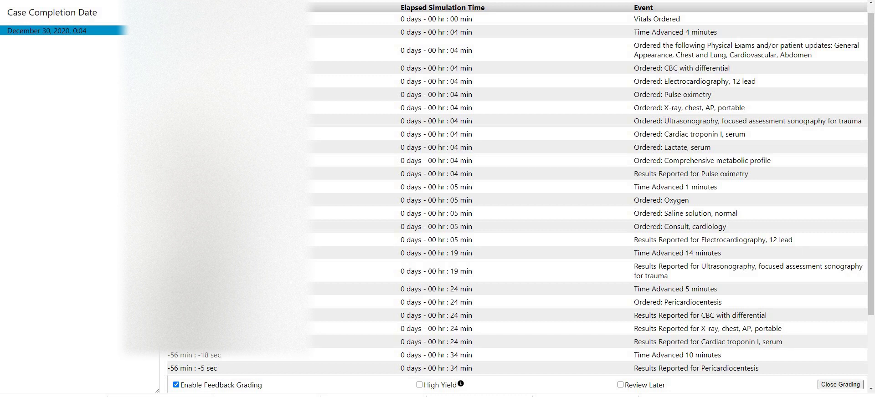
scroll(498, 189, "up", 1)
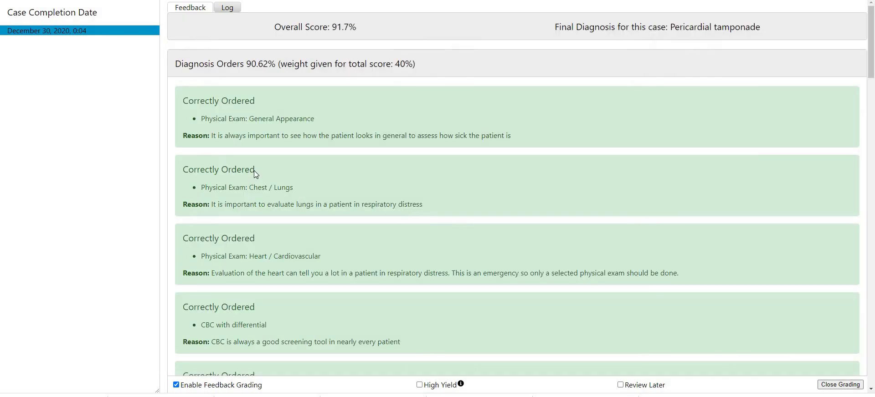
Return to the feedback and read through the graded orders down to the Summary Notes.
scroll(253, 171, "down", 15)
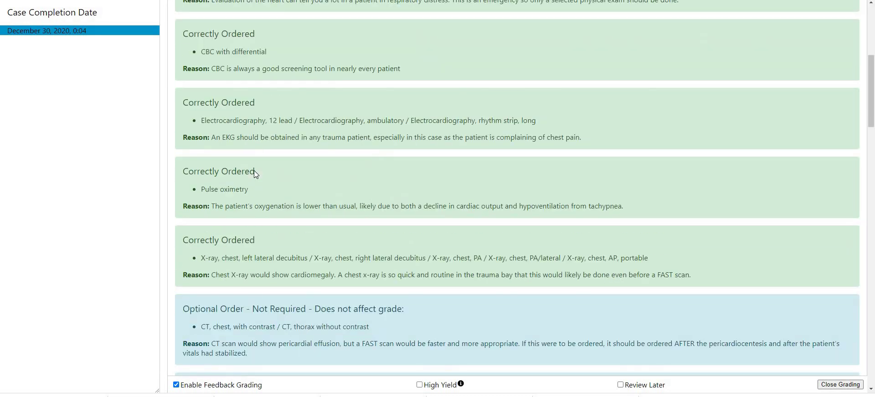
scroll(253, 170, "down", 9)
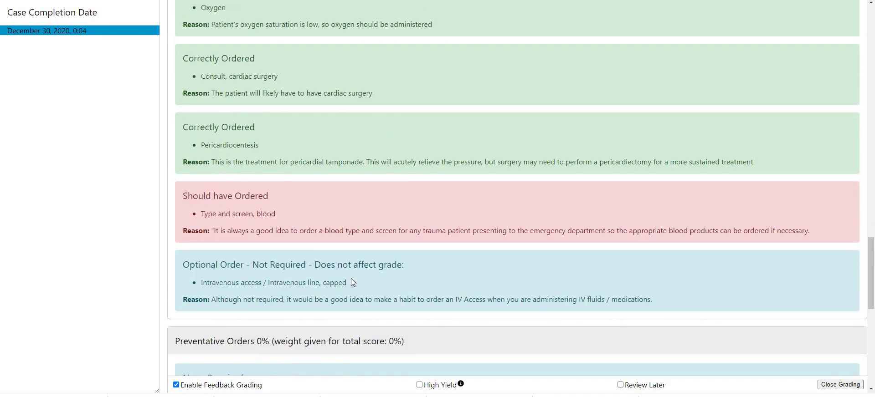
scroll(311, 215, "down", 10)
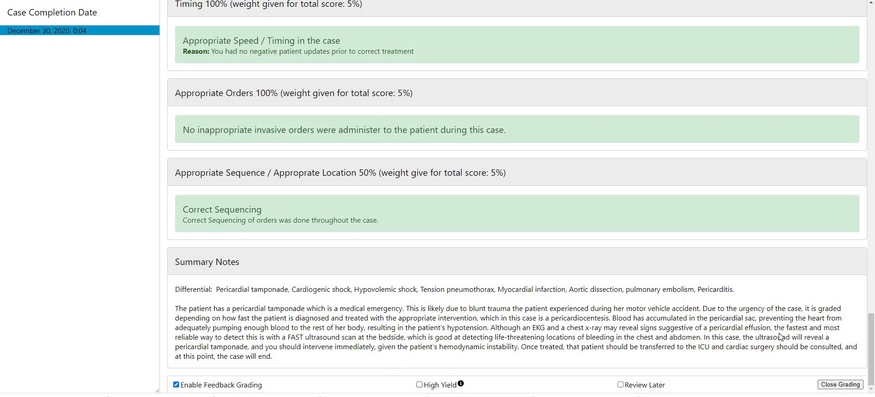
scroll(769, 342, "up", 5)
scroll(607, 315, "down", 5)
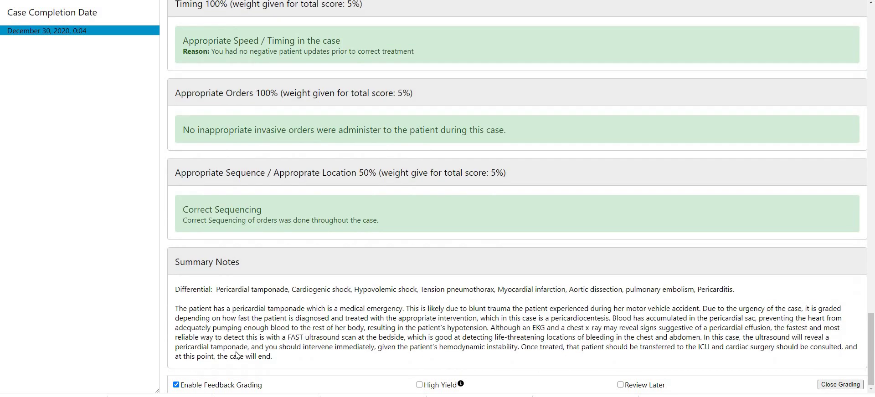